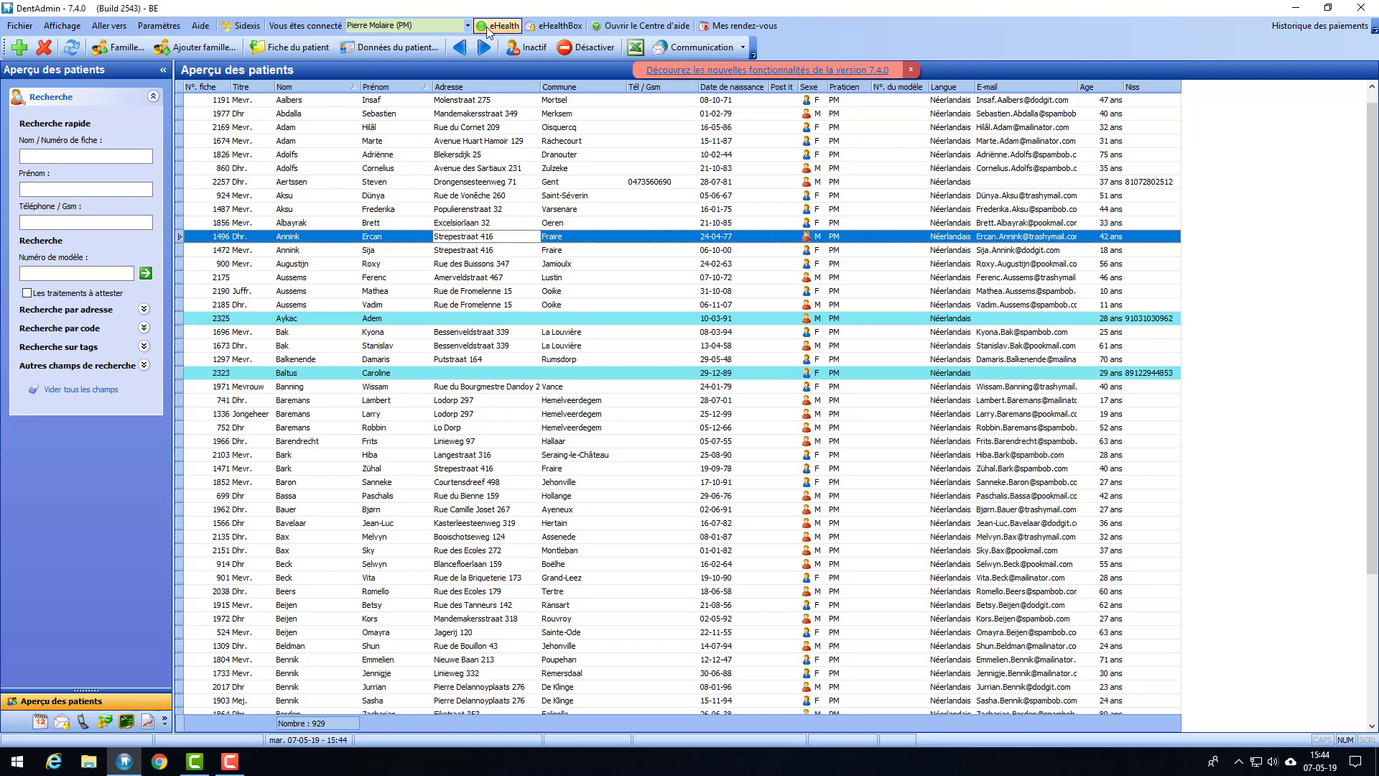
# - Check how long the eHealth session stays active
pyautogui.moveTo(487, 29)
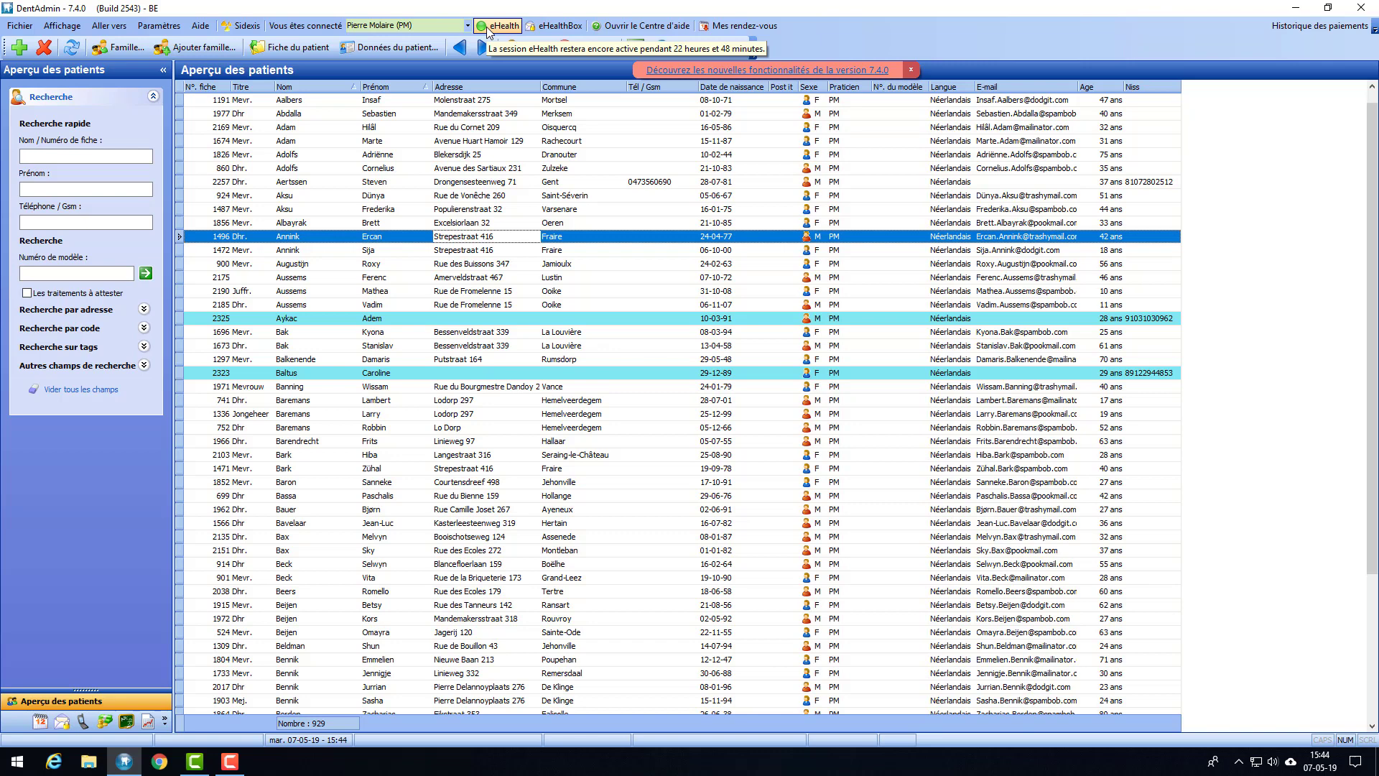
pyautogui.click(486, 28)
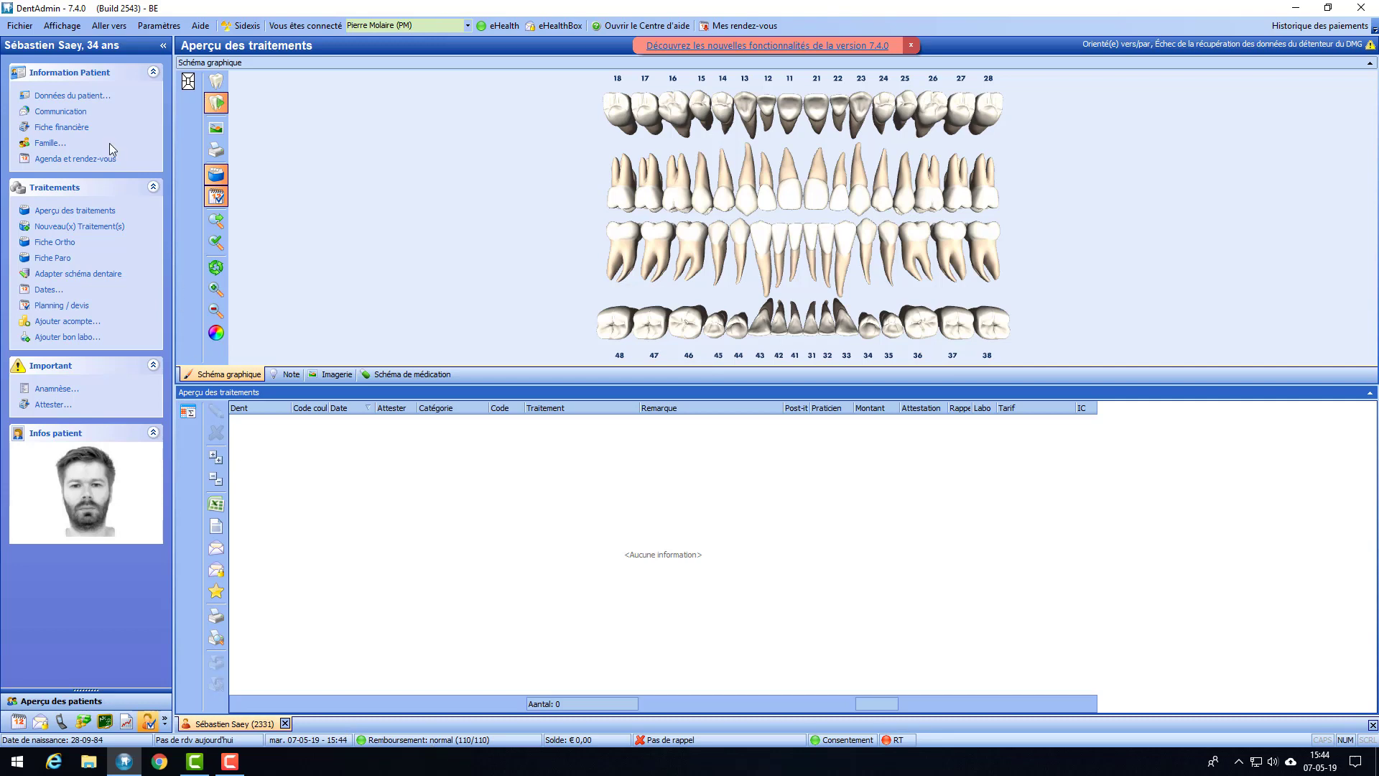
# - Add a Détartrage complet as a new treatment for the patient, choosing to add it with normal reimbursement
pyautogui.click(86, 228)
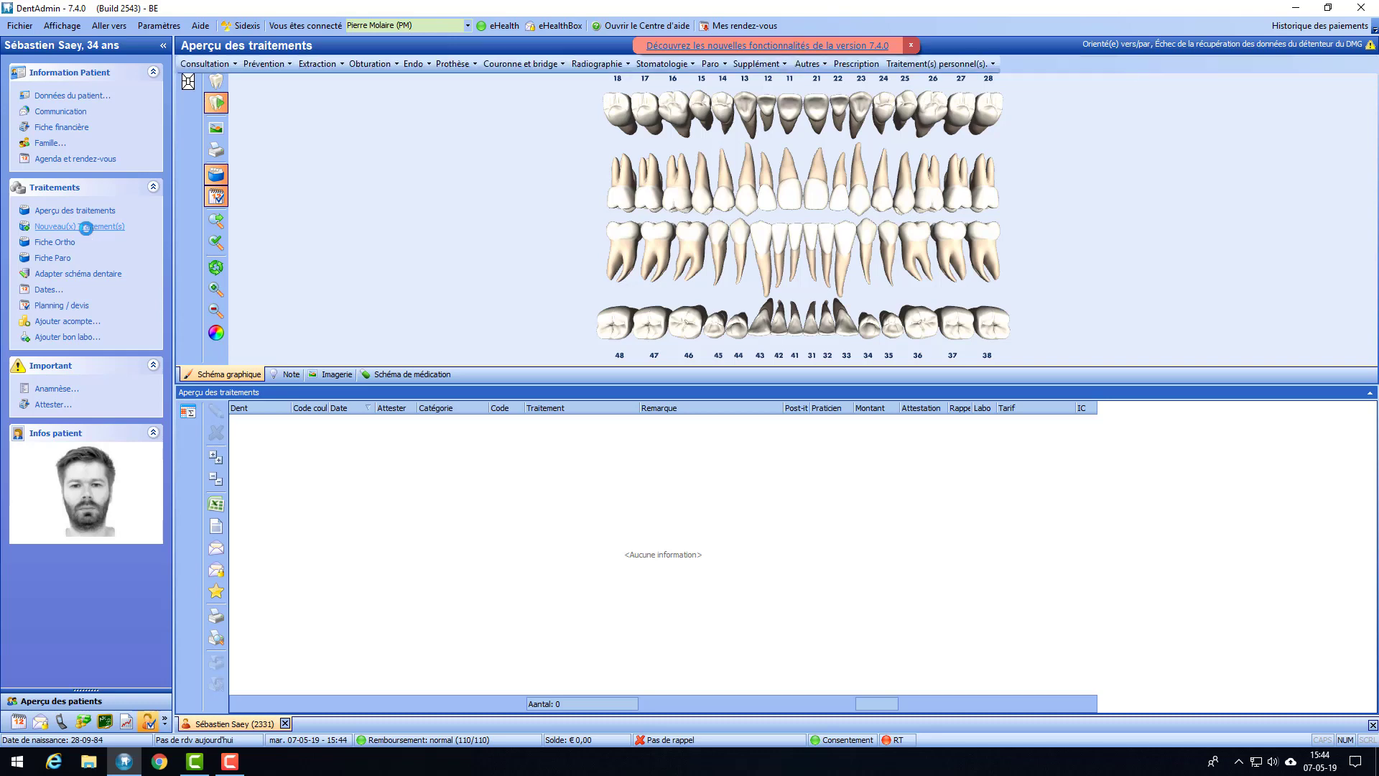
pyautogui.click(264, 63)
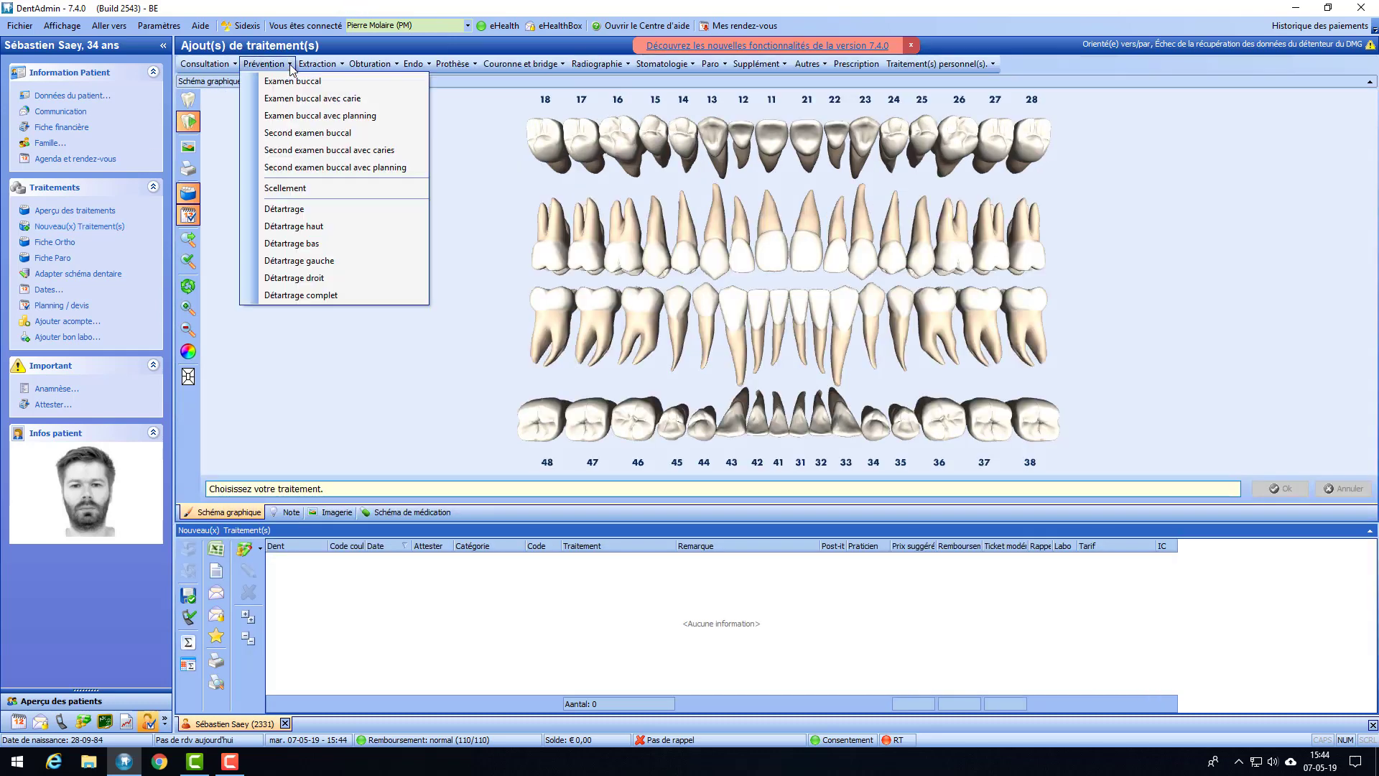
pyautogui.click(302, 296)
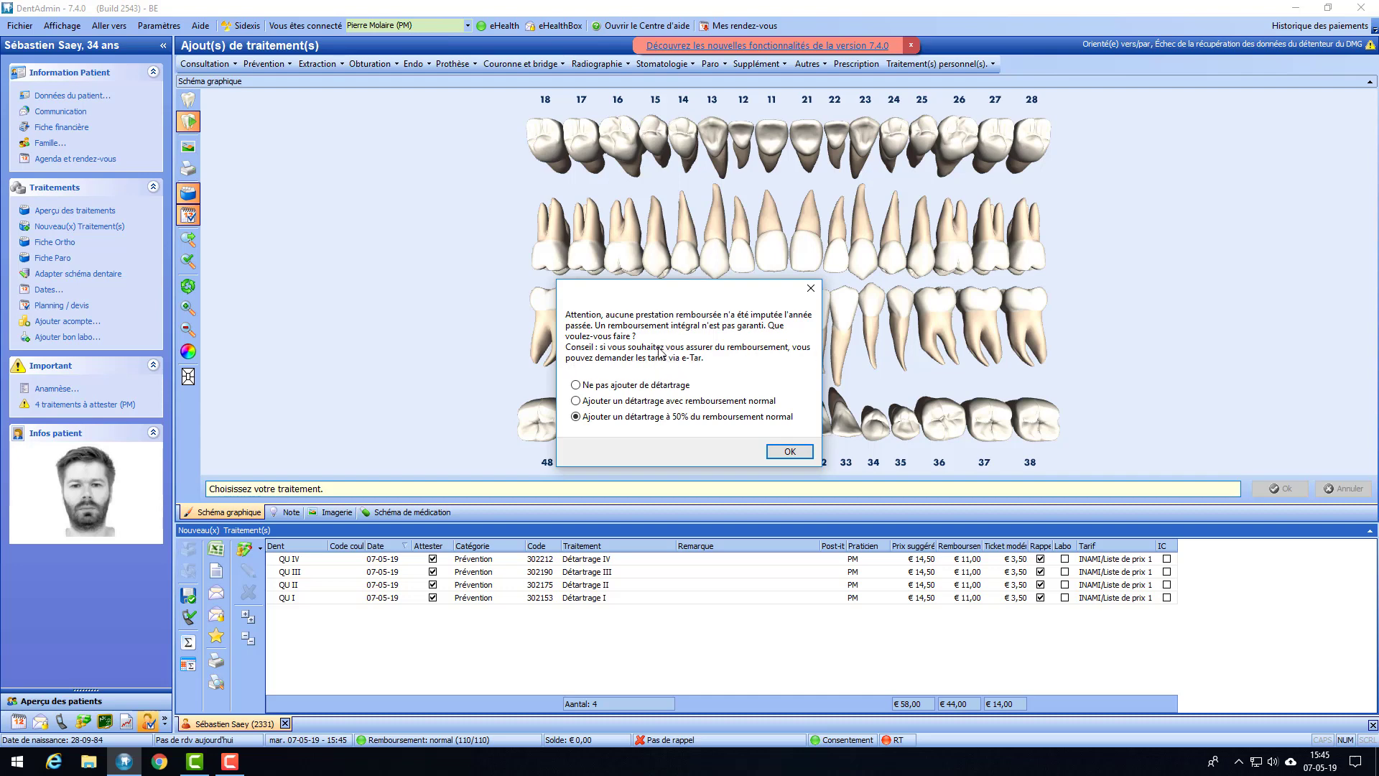
pyautogui.click(577, 402)
pyautogui.click(790, 451)
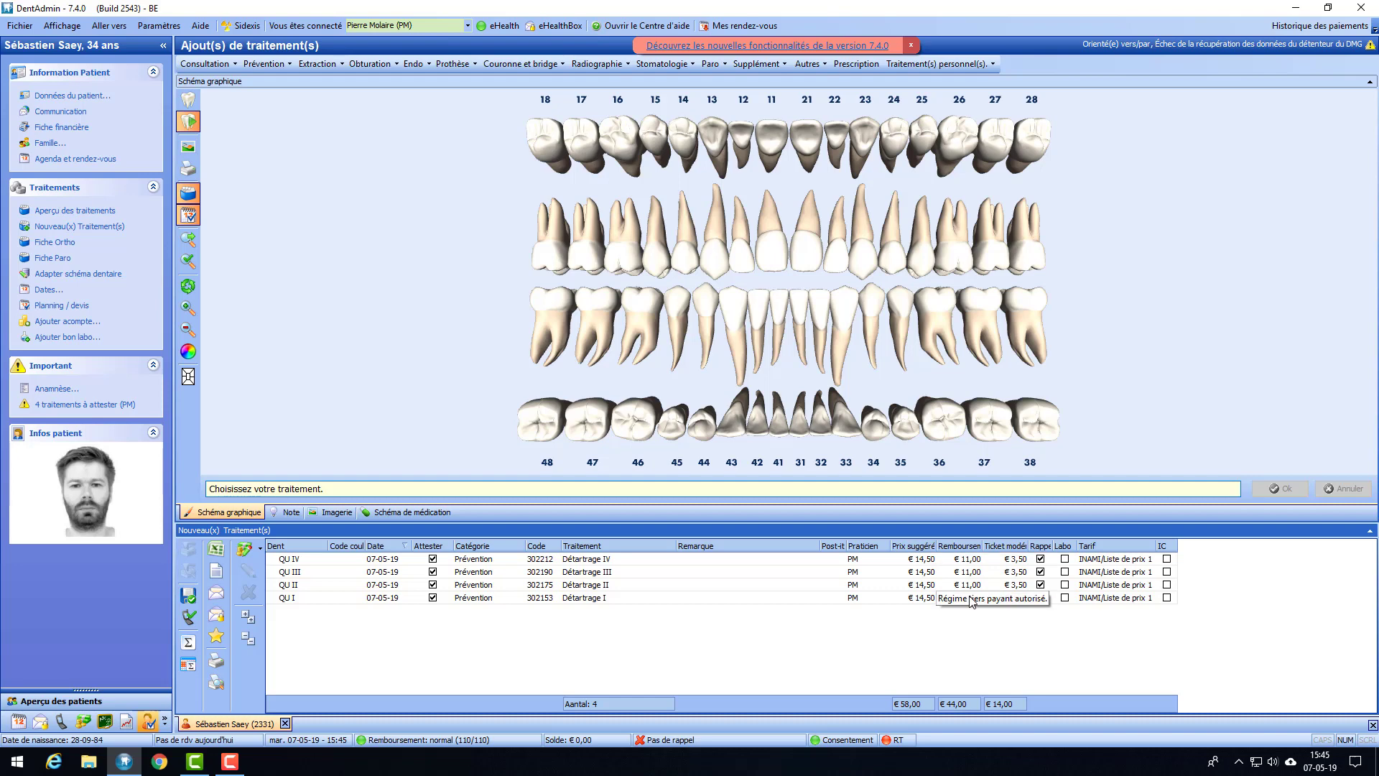
# - Open the settlement of the four scaling treatments, review their e-Tar tariffs, and close it
pyautogui.click(102, 406)
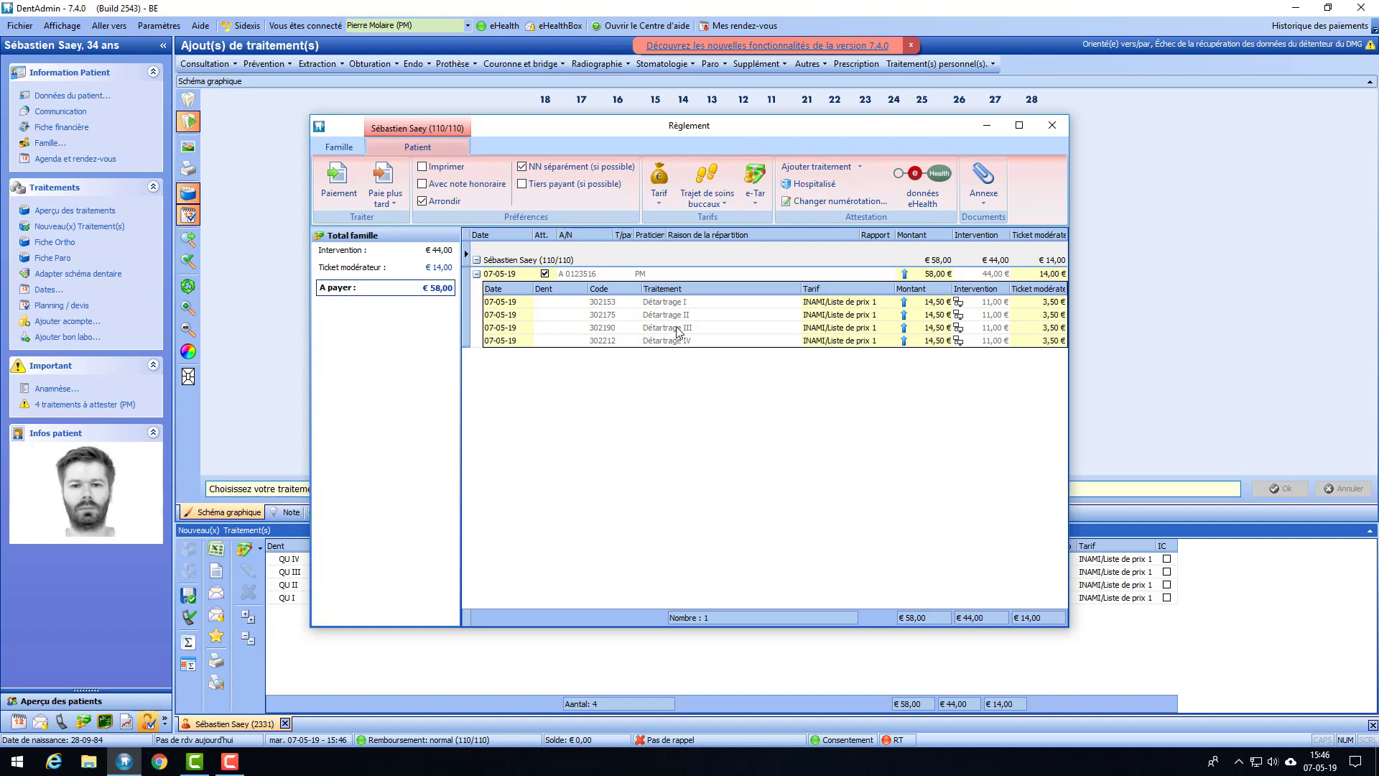
pyautogui.moveTo(959, 344)
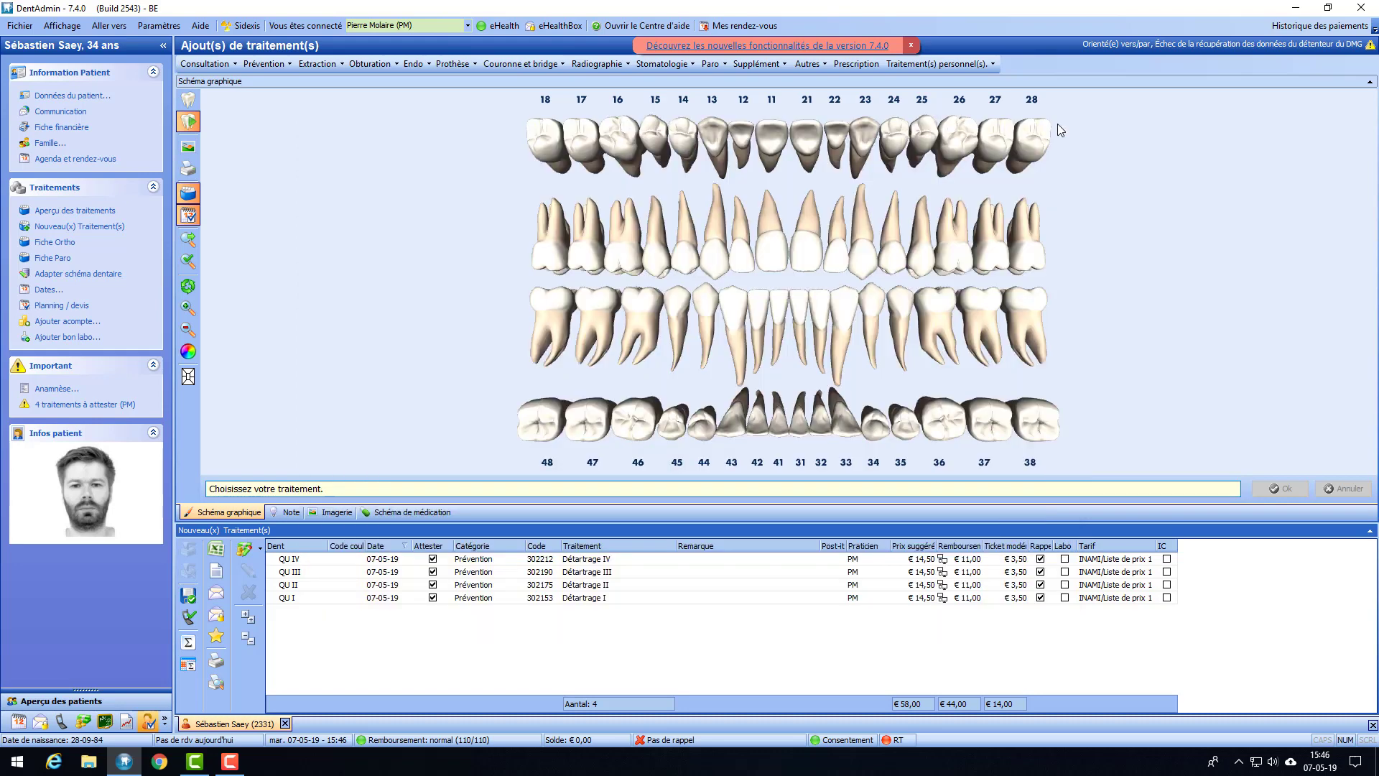
pyautogui.click(1052, 125)
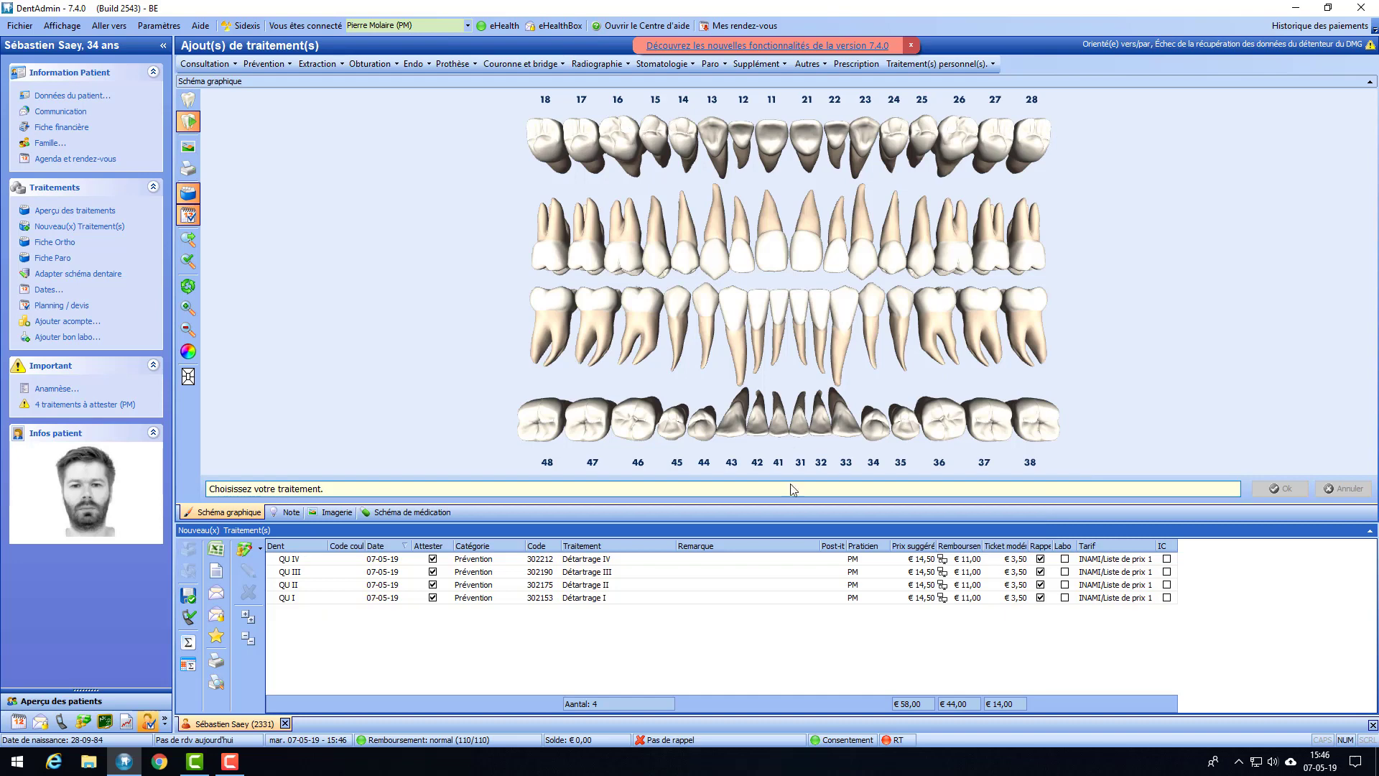
# - Disable "Demander tarification automatique" in the practitioner's attestation settings and save the record
pyautogui.click(165, 28)
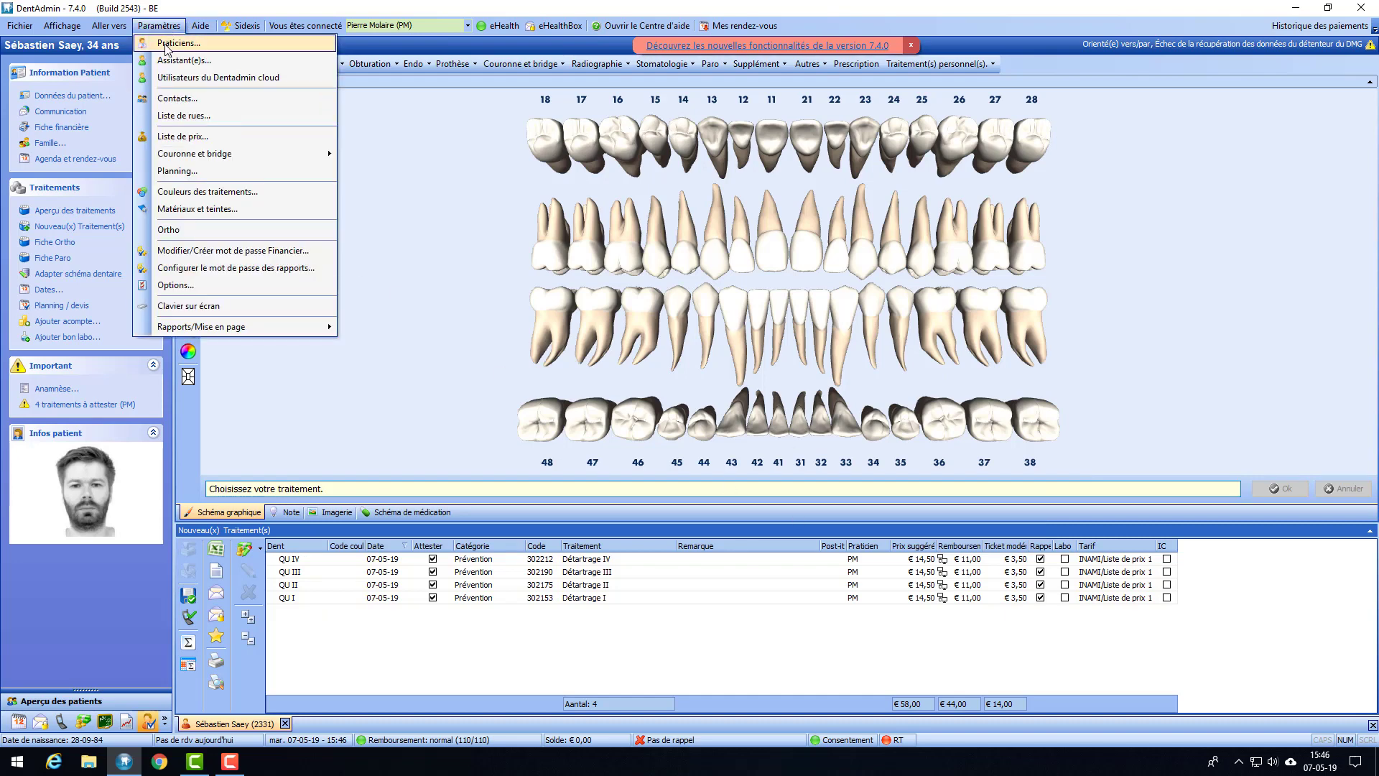
pyautogui.click(165, 45)
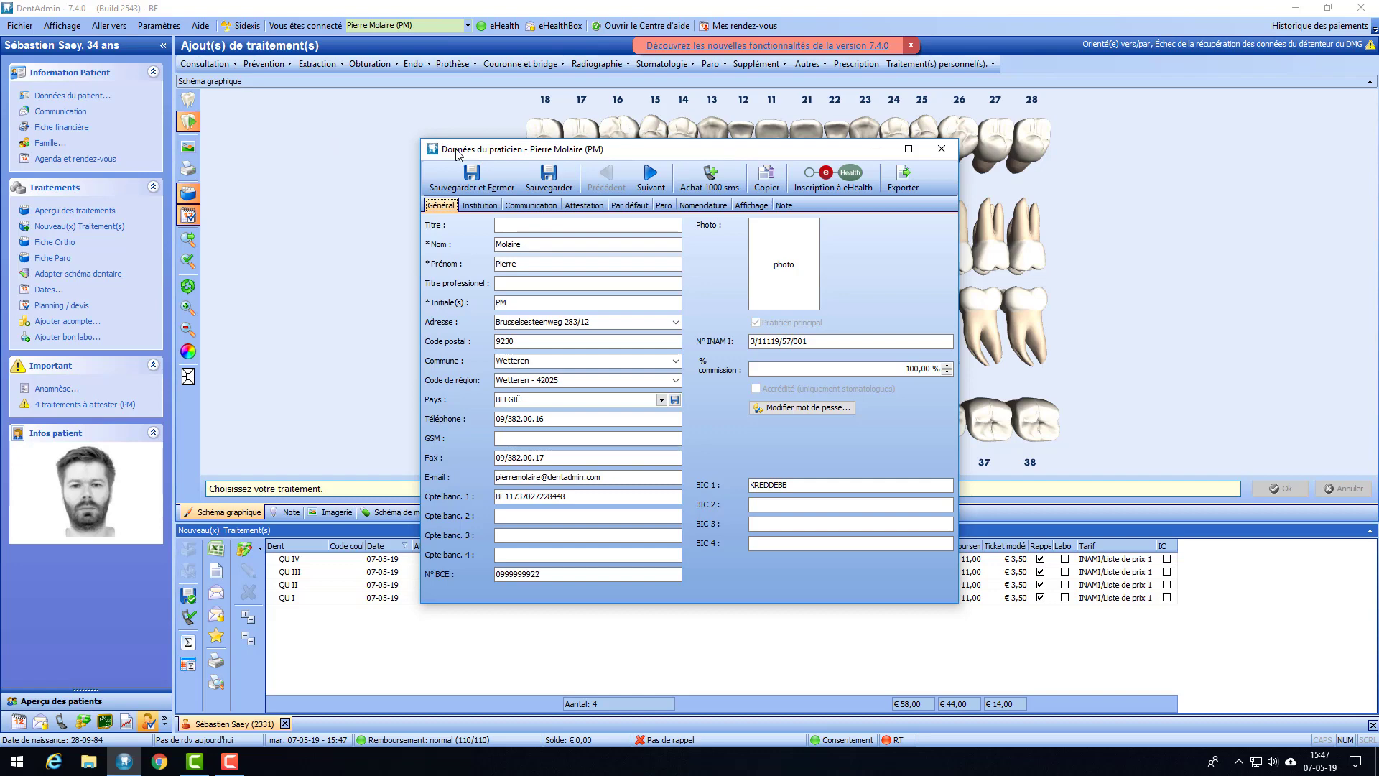
pyautogui.click(586, 208)
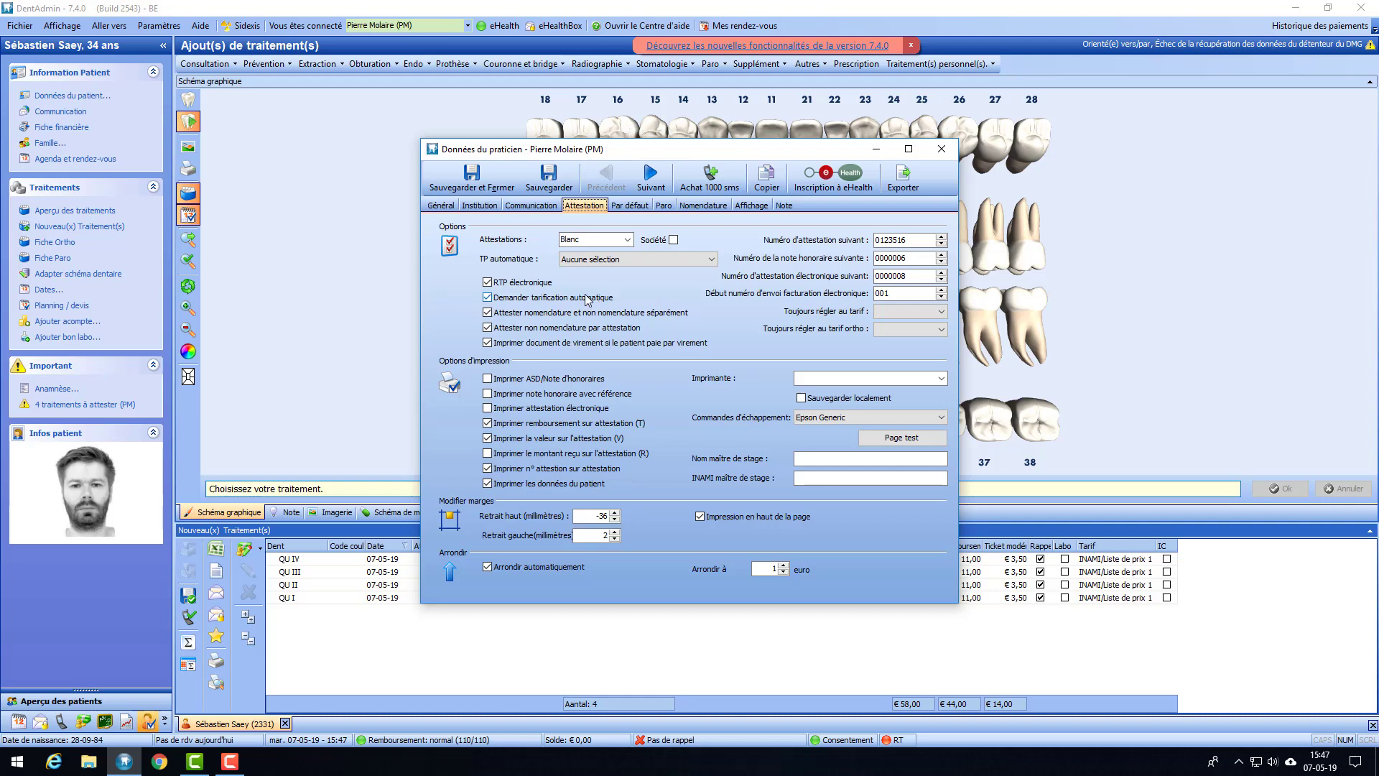
pyautogui.click(490, 298)
pyautogui.click(467, 181)
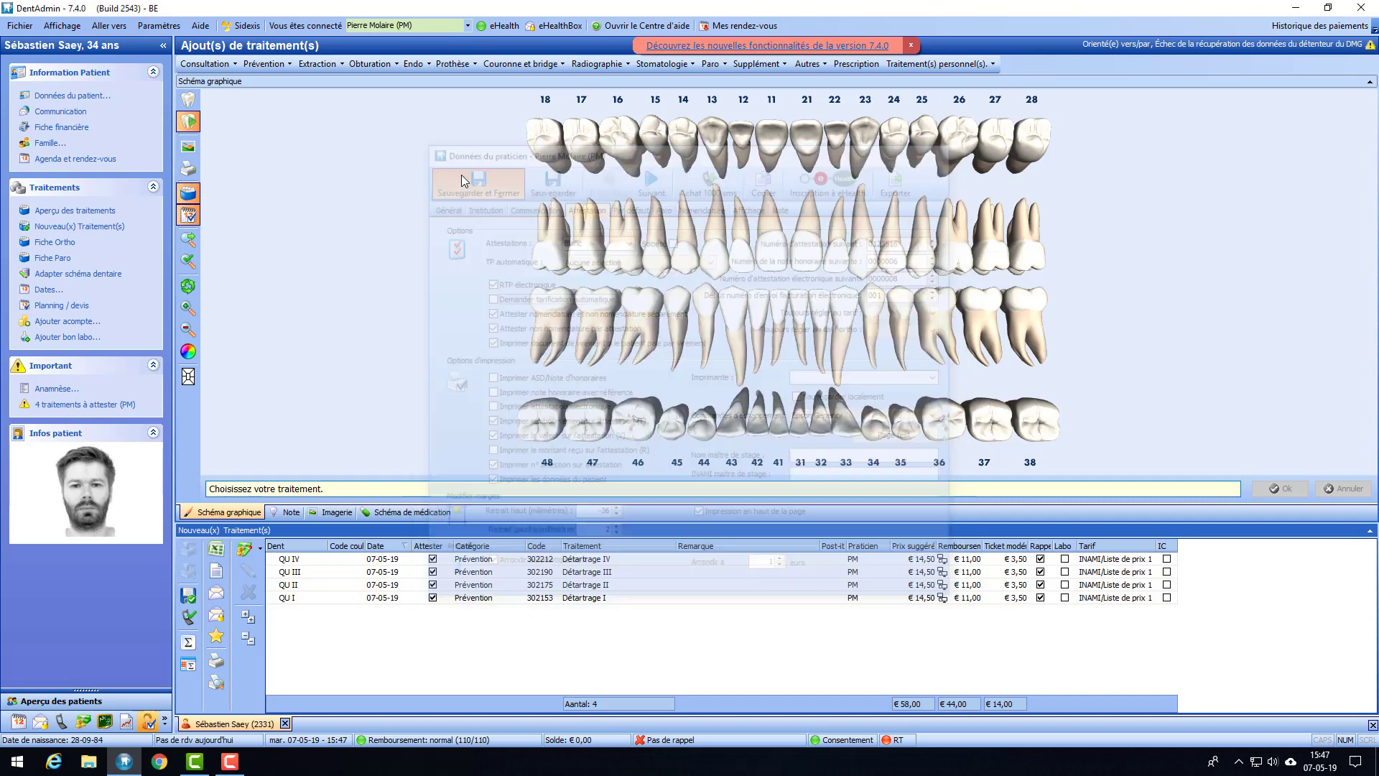
# - Delete all four Détartrage treatments added with normal reimbursement from the new treatments list
pyautogui.click(472, 599)
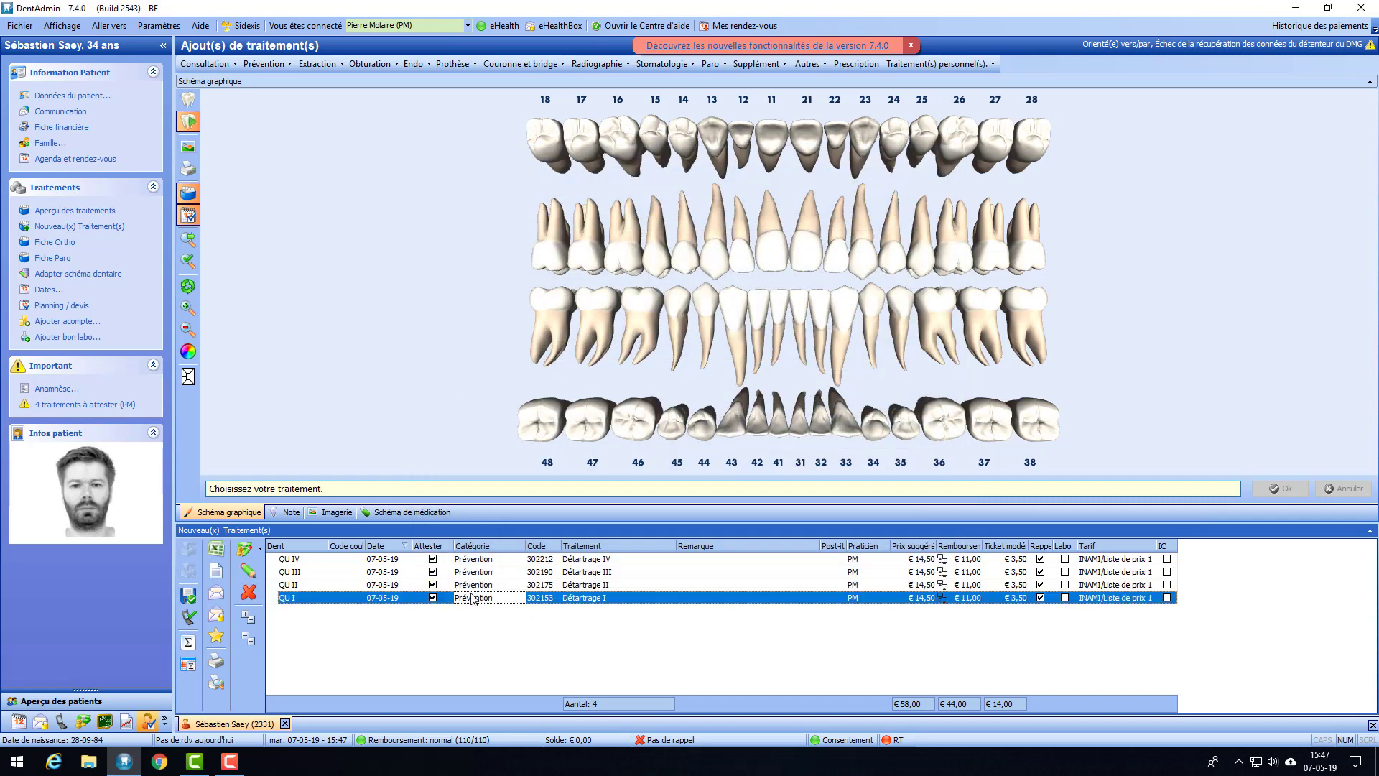
pyautogui.hotkey('ctrl', 'a')
pyautogui.press('Delete')
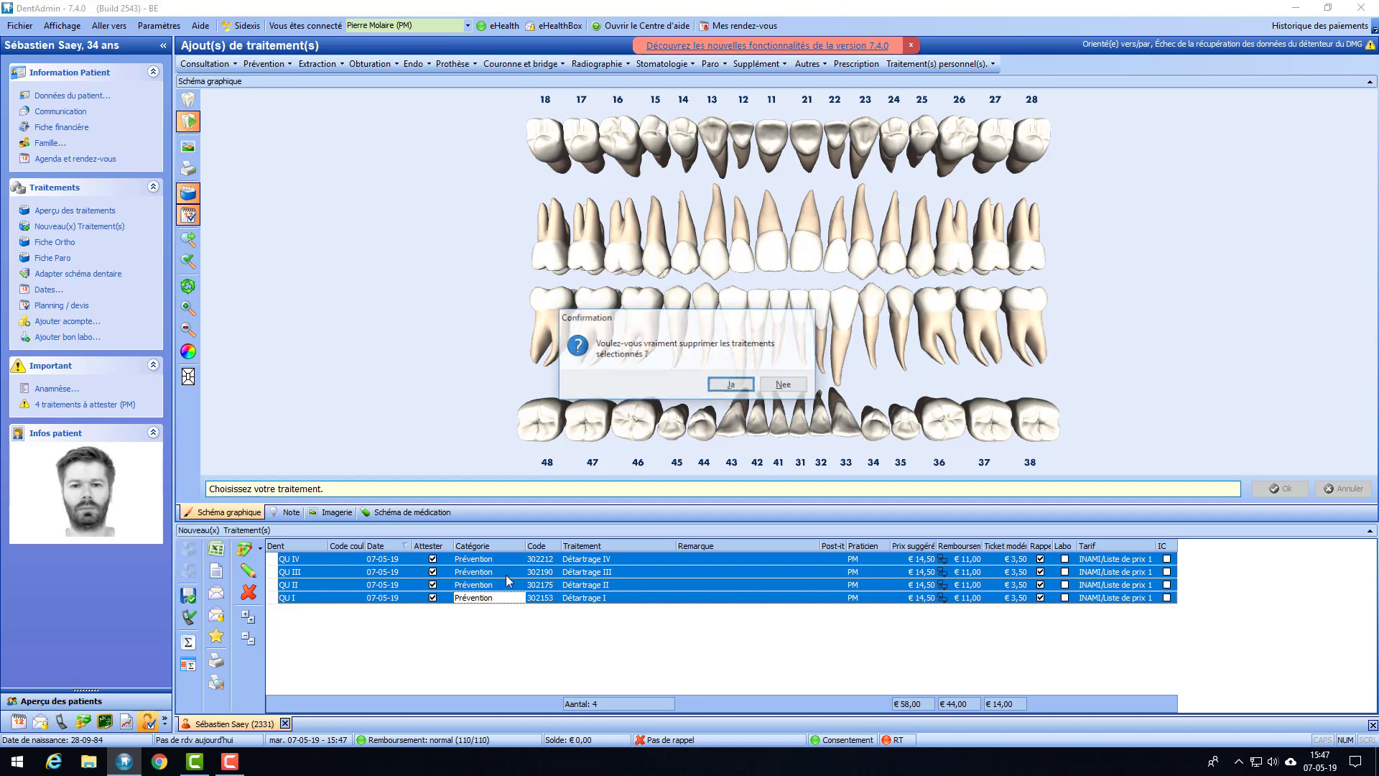
pyautogui.click(730, 384)
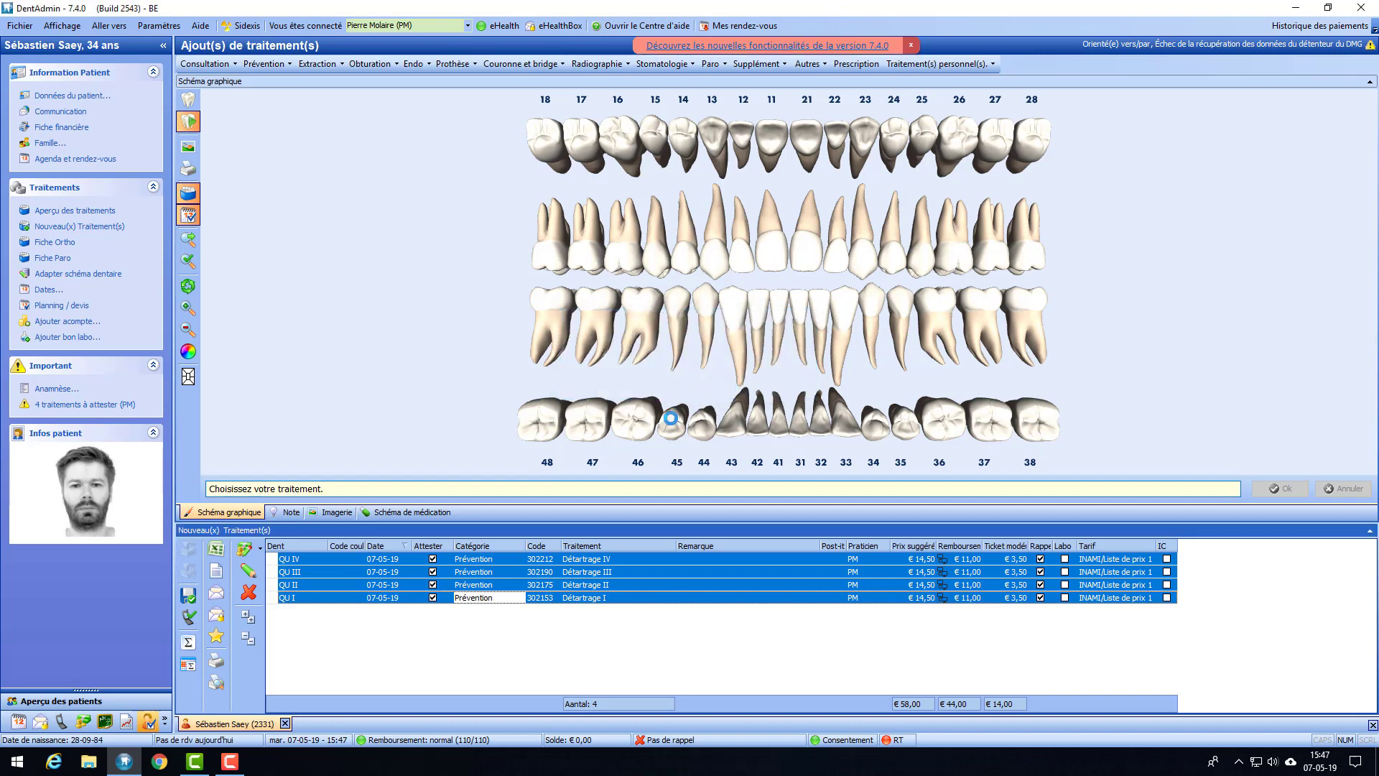
# - Add a Détartrage complet again, this time at 50% of the normal reimbursement
pyautogui.click(266, 63)
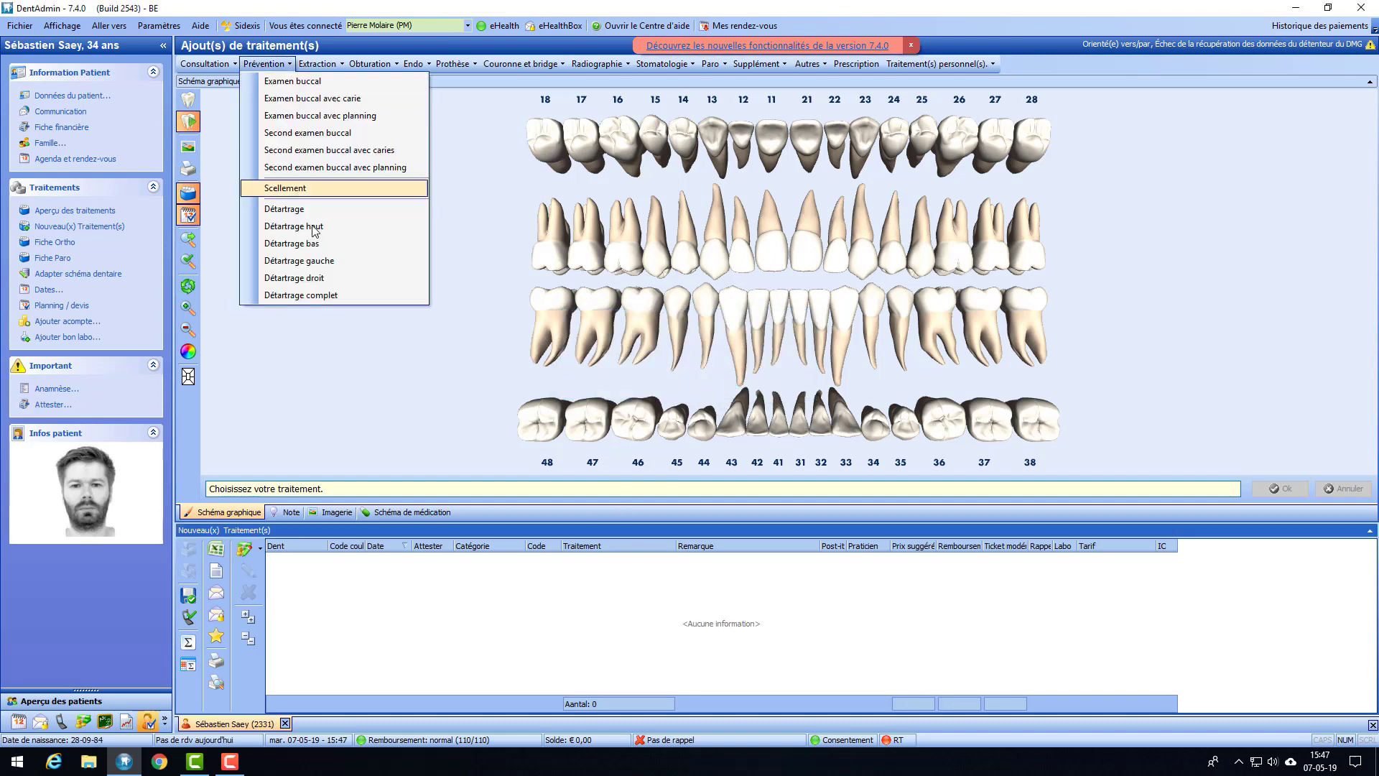
pyautogui.click(303, 295)
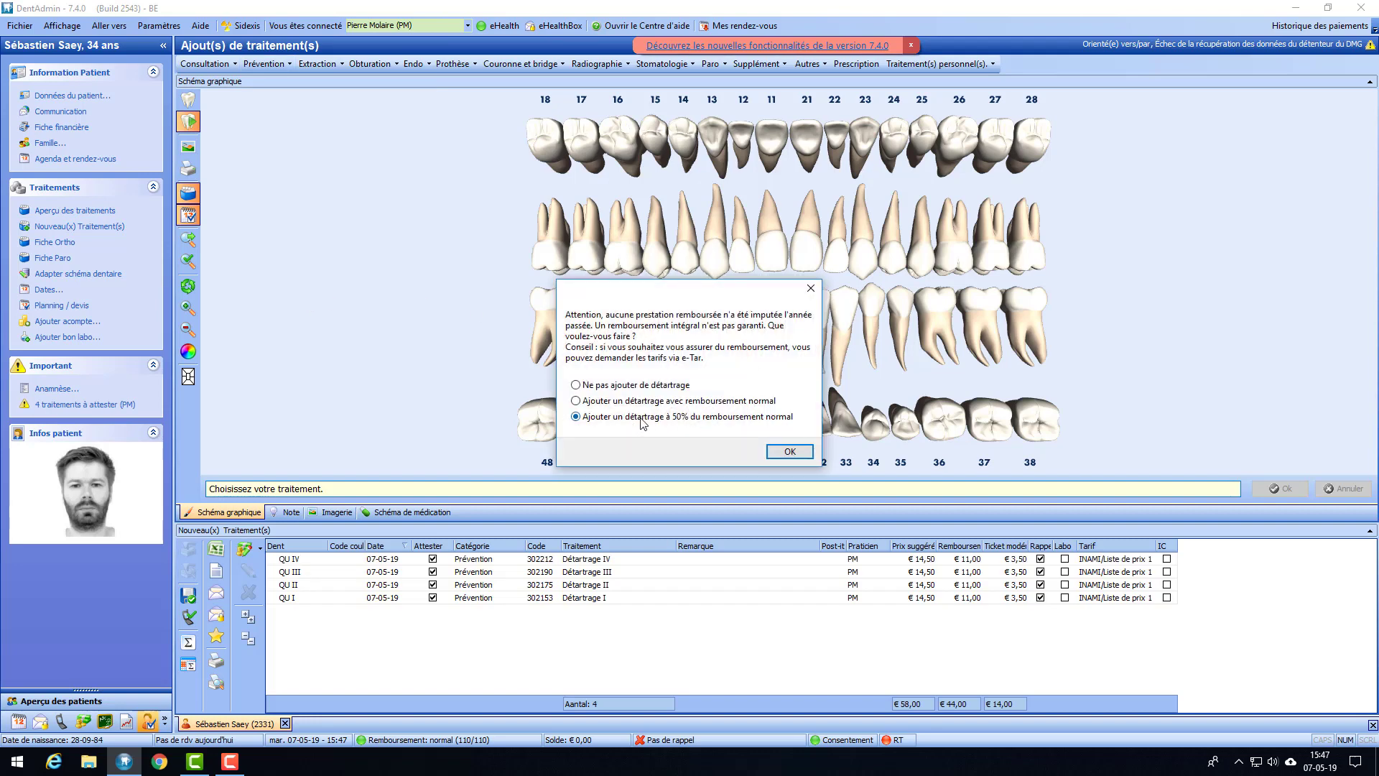
pyautogui.click(790, 452)
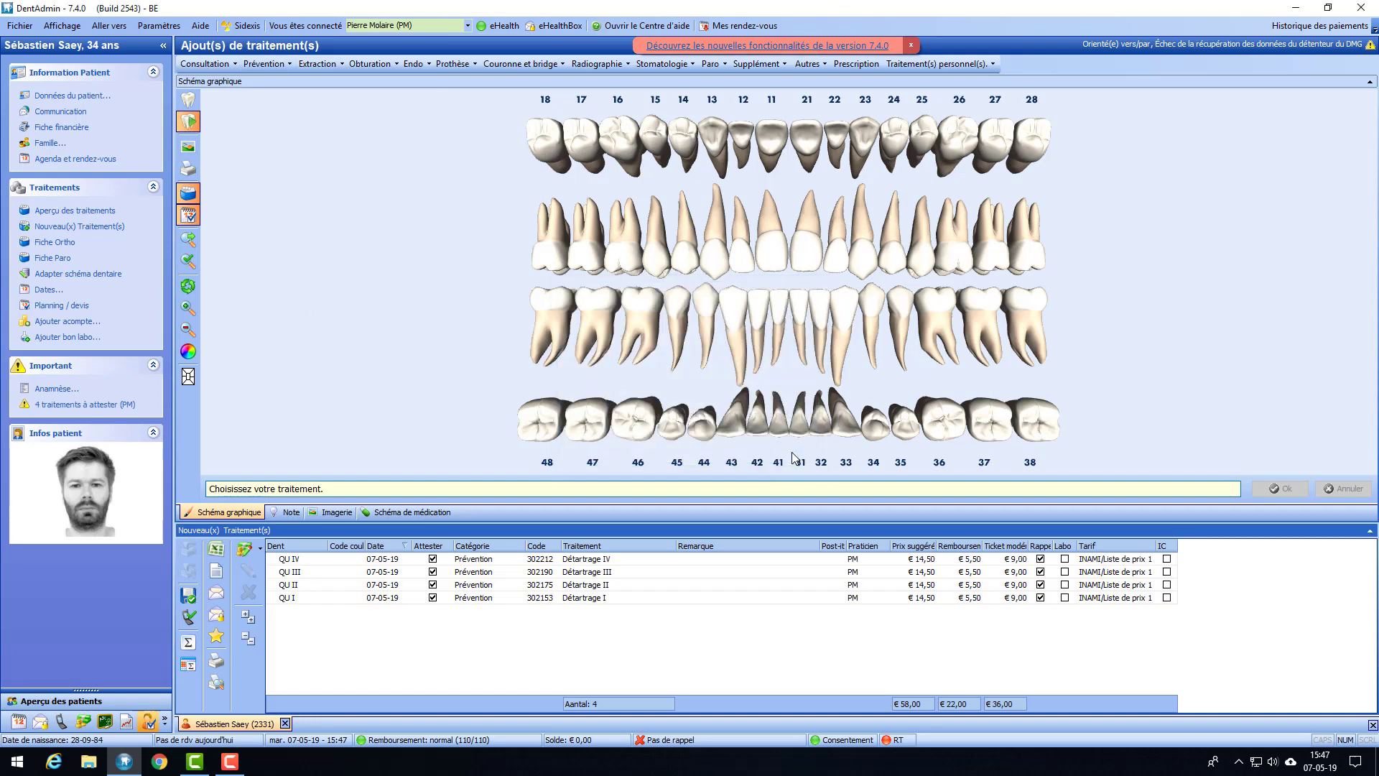
# - Request the e-Tar tariffs in the settlement of the scaling treatments, cancel e-Tar again, and close the settlement
pyautogui.click(94, 406)
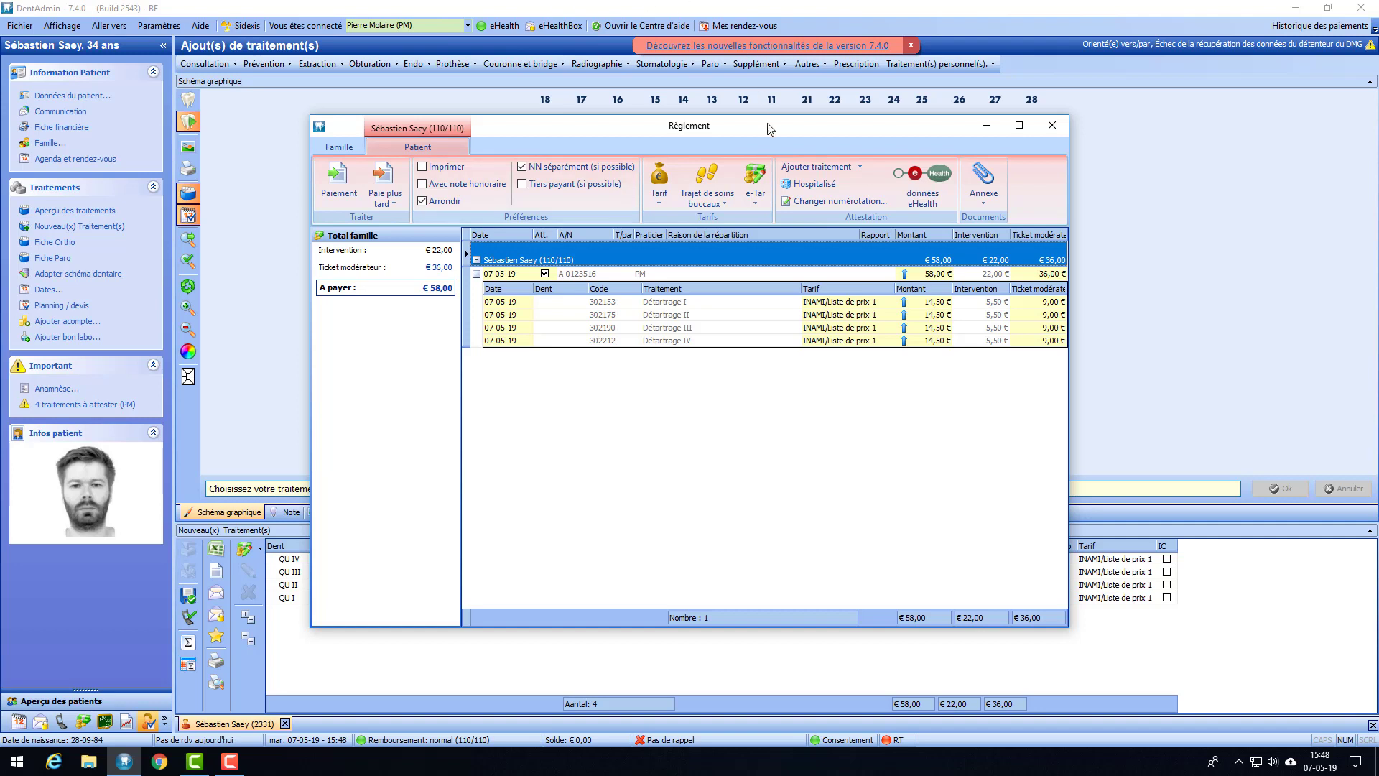
pyautogui.click(762, 175)
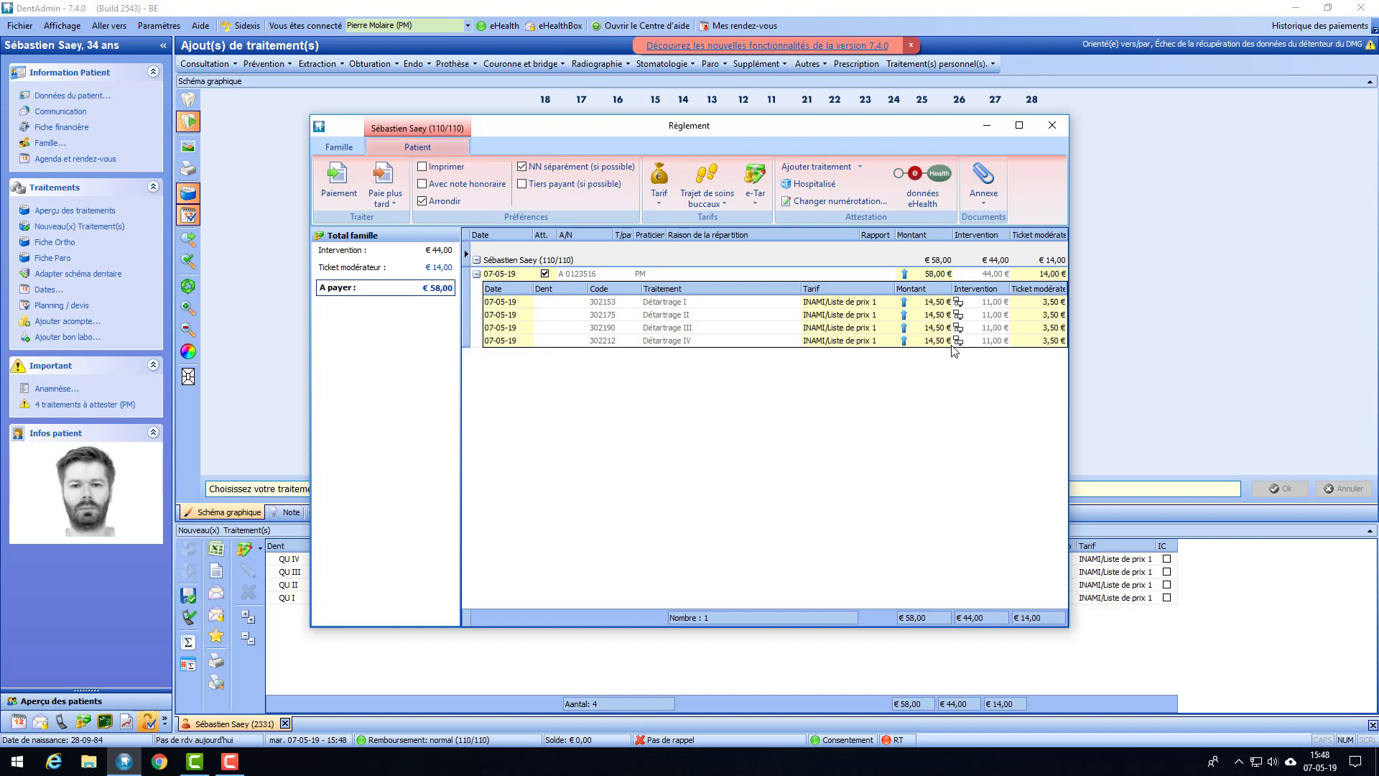
pyautogui.click(756, 202)
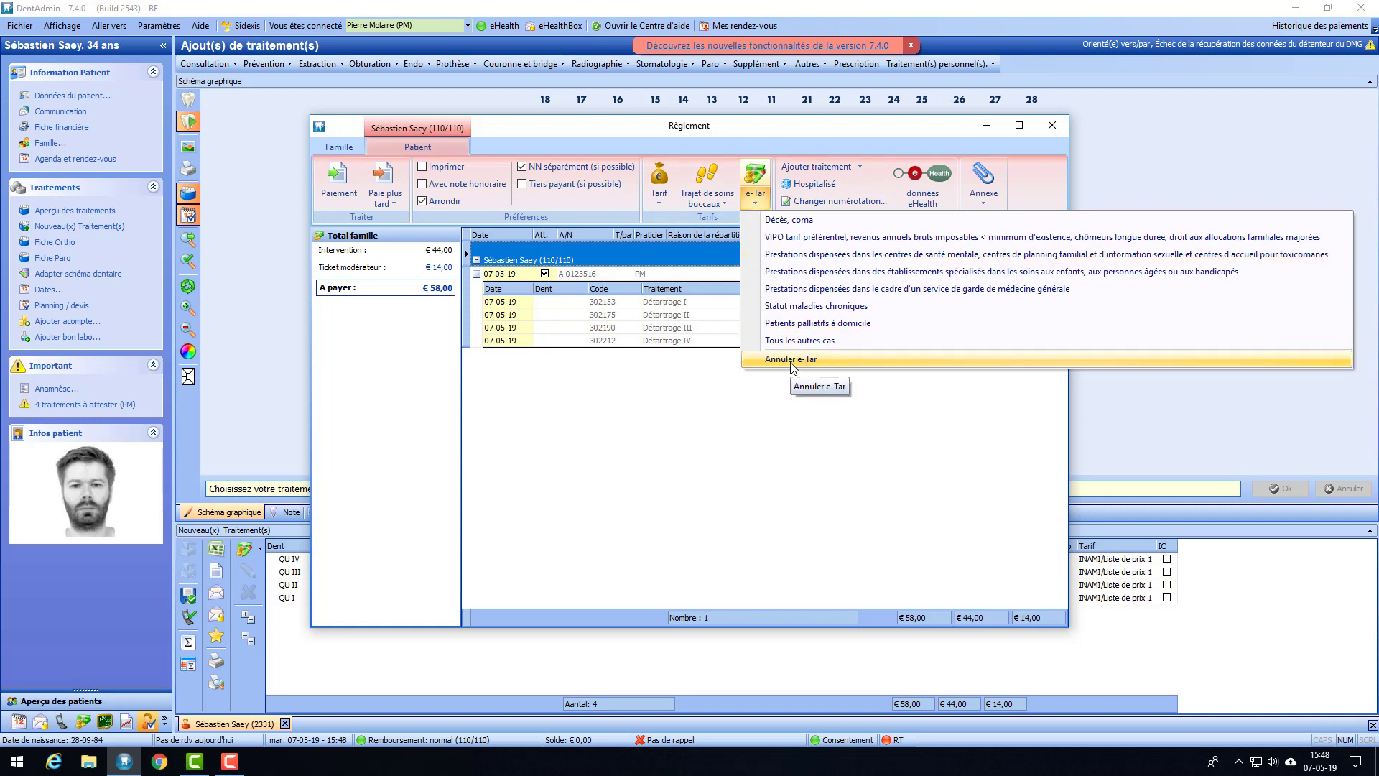
pyautogui.click(793, 359)
pyautogui.click(477, 274)
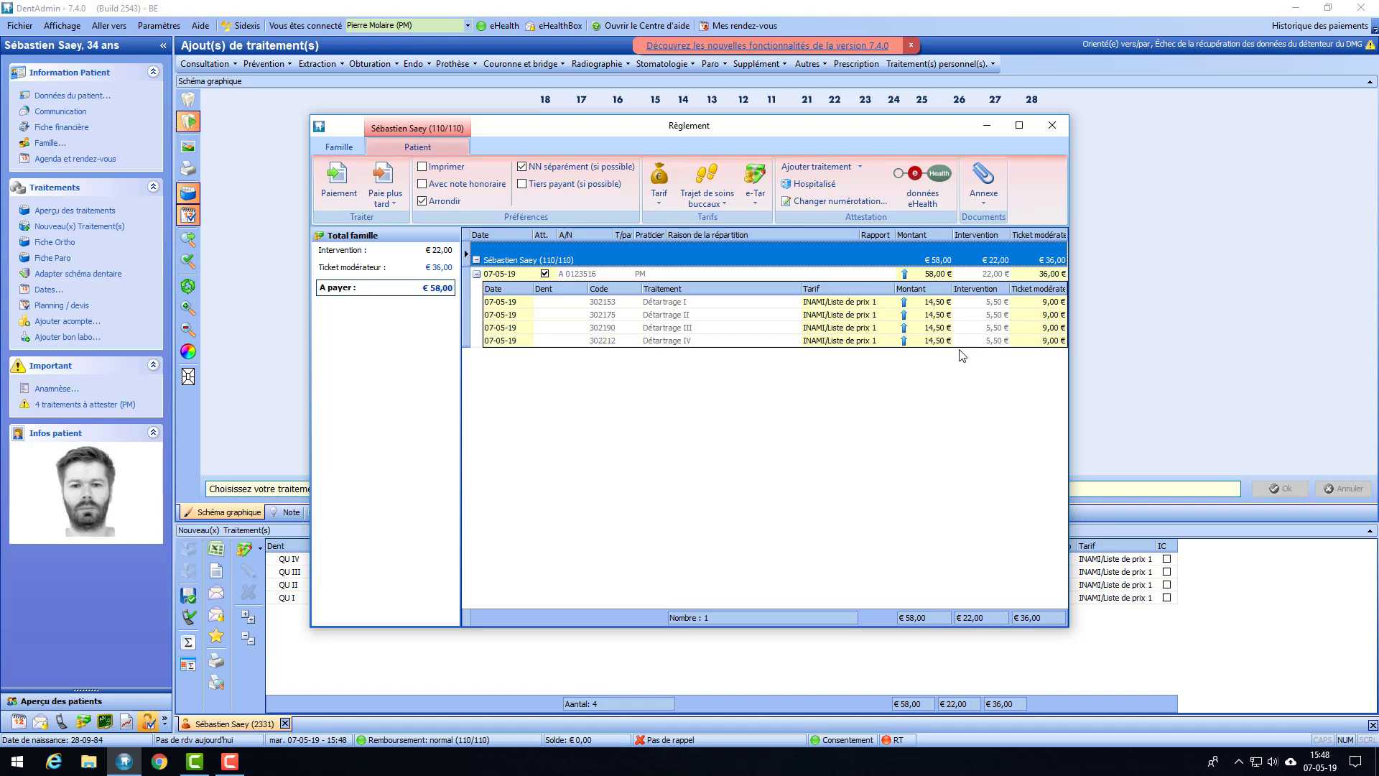
pyautogui.click(1051, 125)
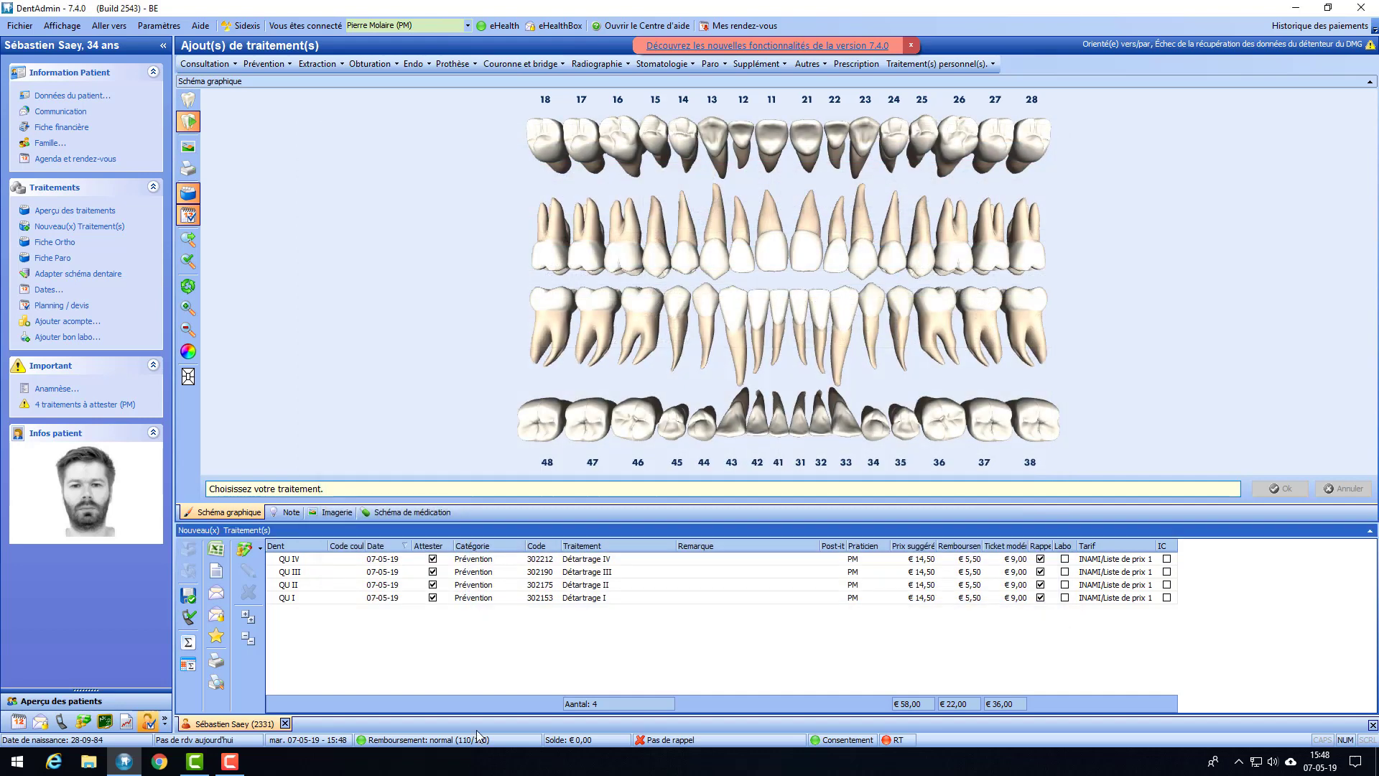
# - Delete all four Détartrage treatments added at 50% reimbursement from the new treatments list
pyautogui.click(579, 575)
pyautogui.hotkey('ctrl', 'a')
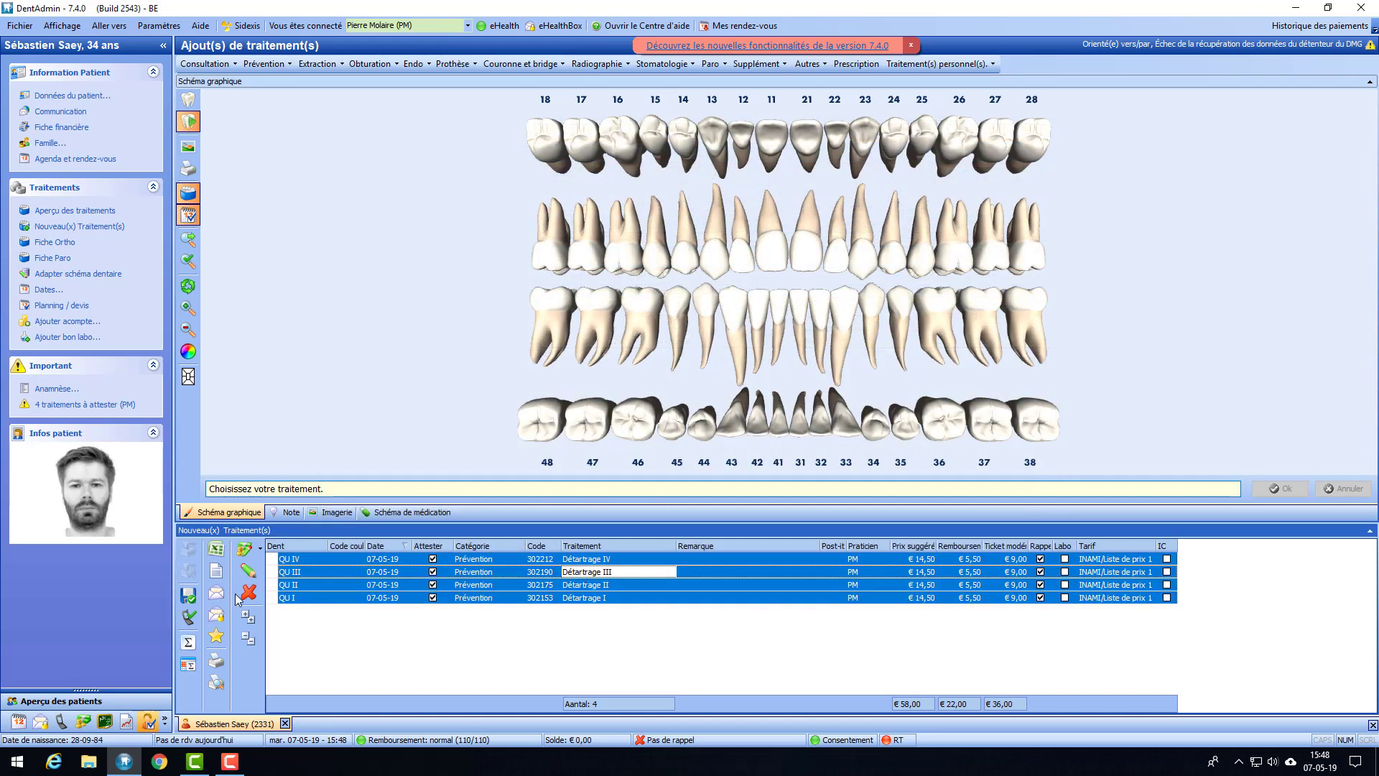
pyautogui.click(248, 591)
pyautogui.click(731, 384)
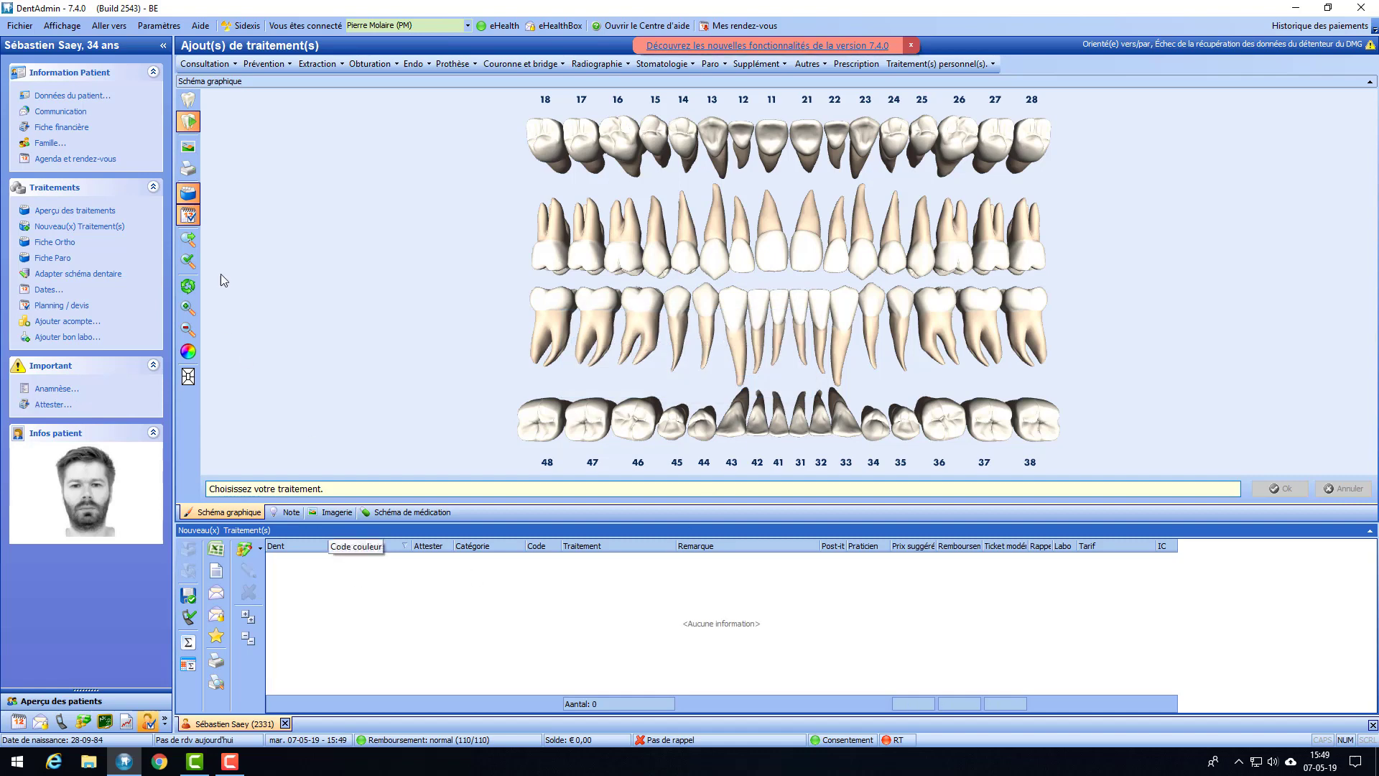
# - Start a new DPSI treatment and score tooth 16 as 2 and tooth 46 as 0
pyautogui.click(724, 65)
pyautogui.click(729, 83)
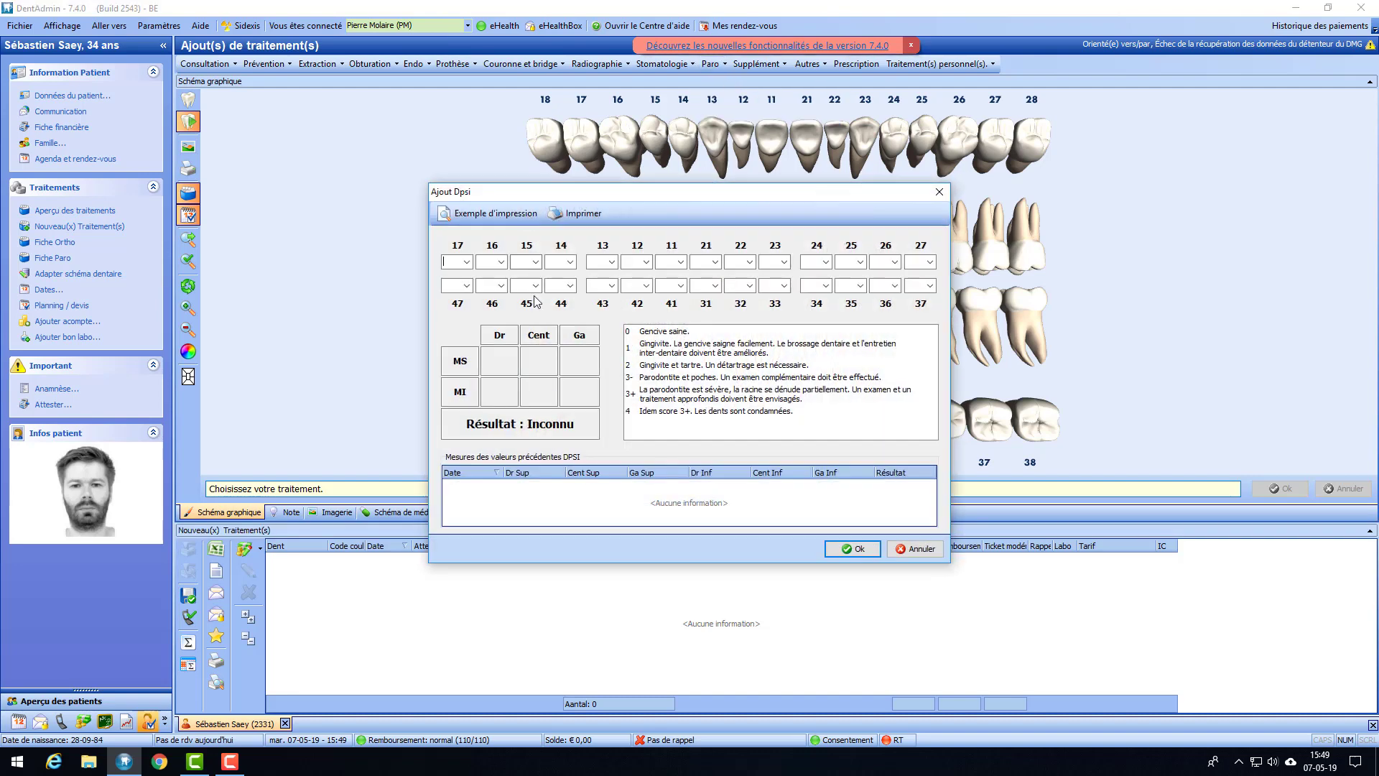
pyautogui.click(500, 261)
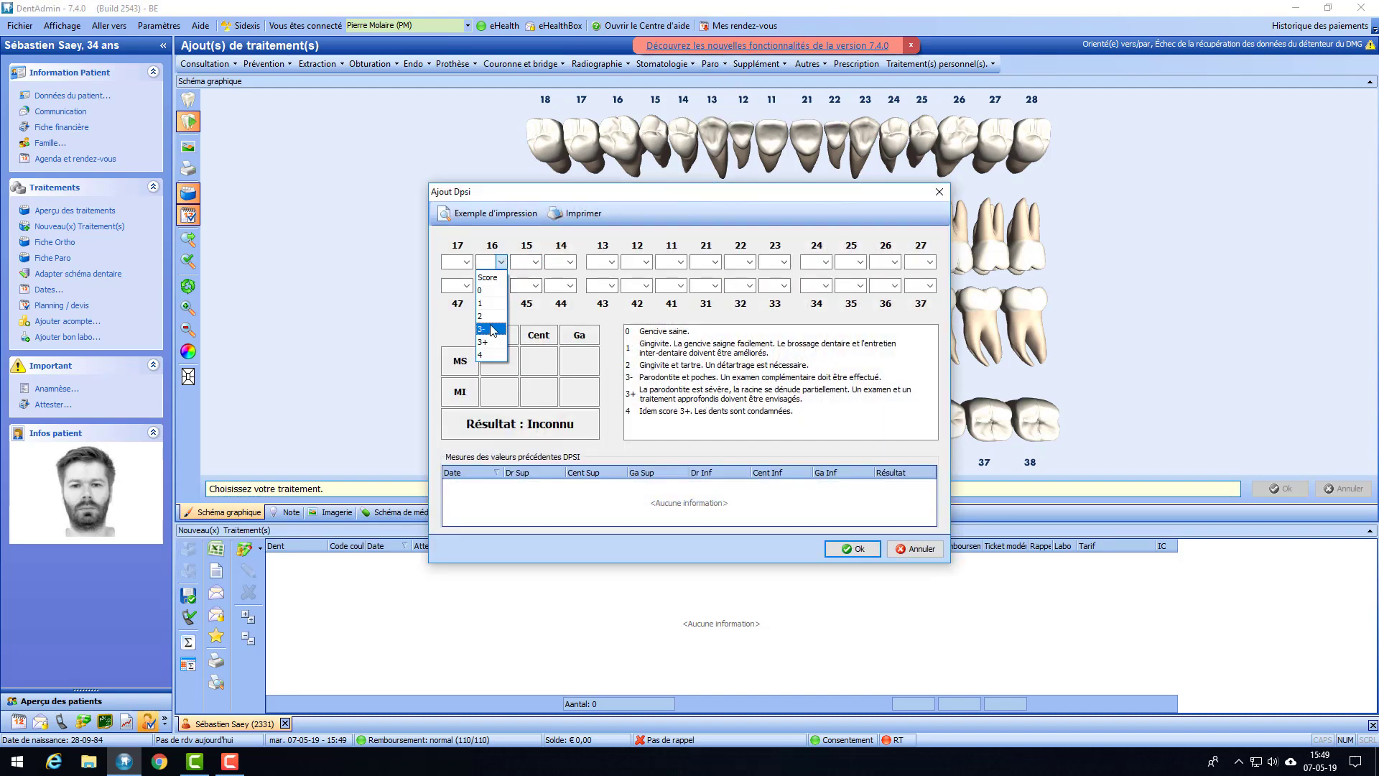
pyautogui.click(490, 316)
pyautogui.click(501, 285)
pyautogui.click(494, 314)
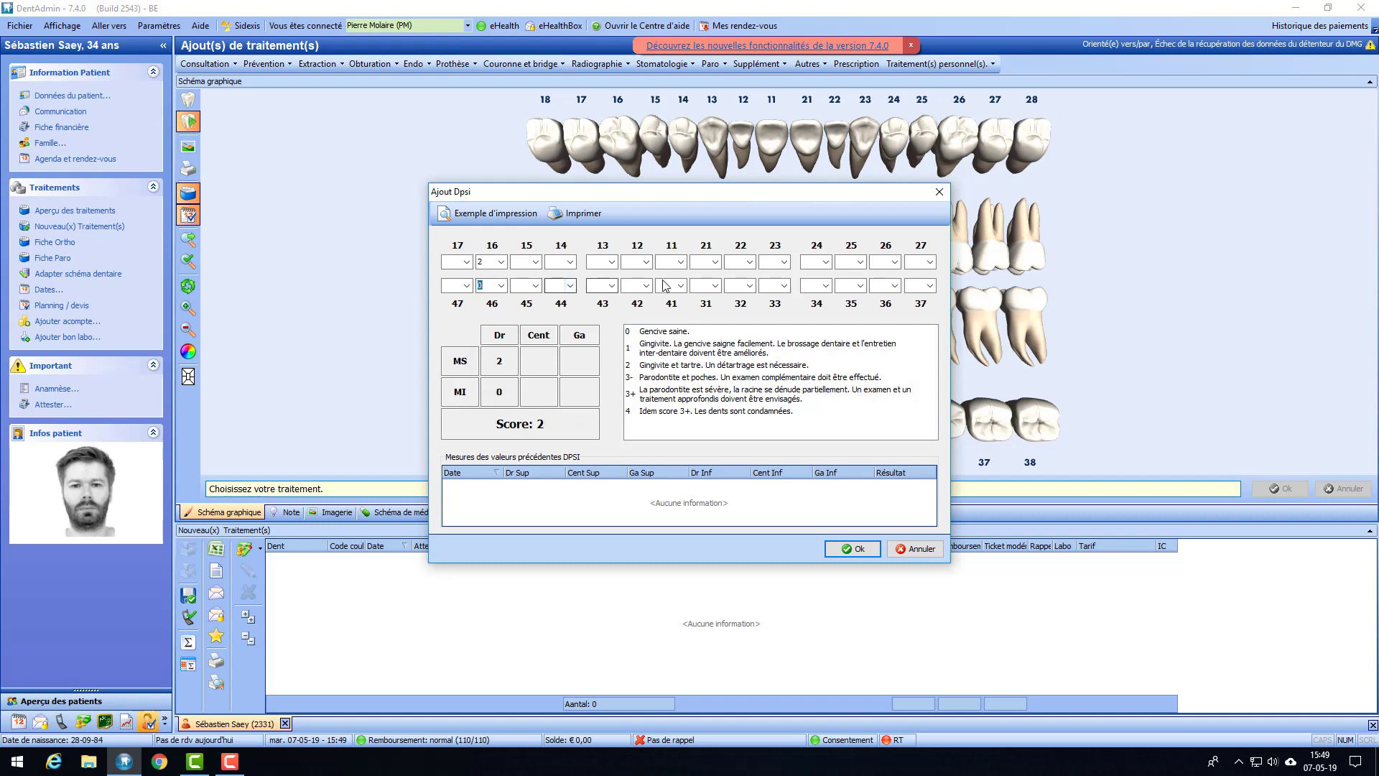
# - Score teeth 41 and 21 as 1, tooth 25 as 4 and tooth 35 as 2, and confirm the DPSI
pyautogui.click(681, 285)
pyautogui.click(672, 328)
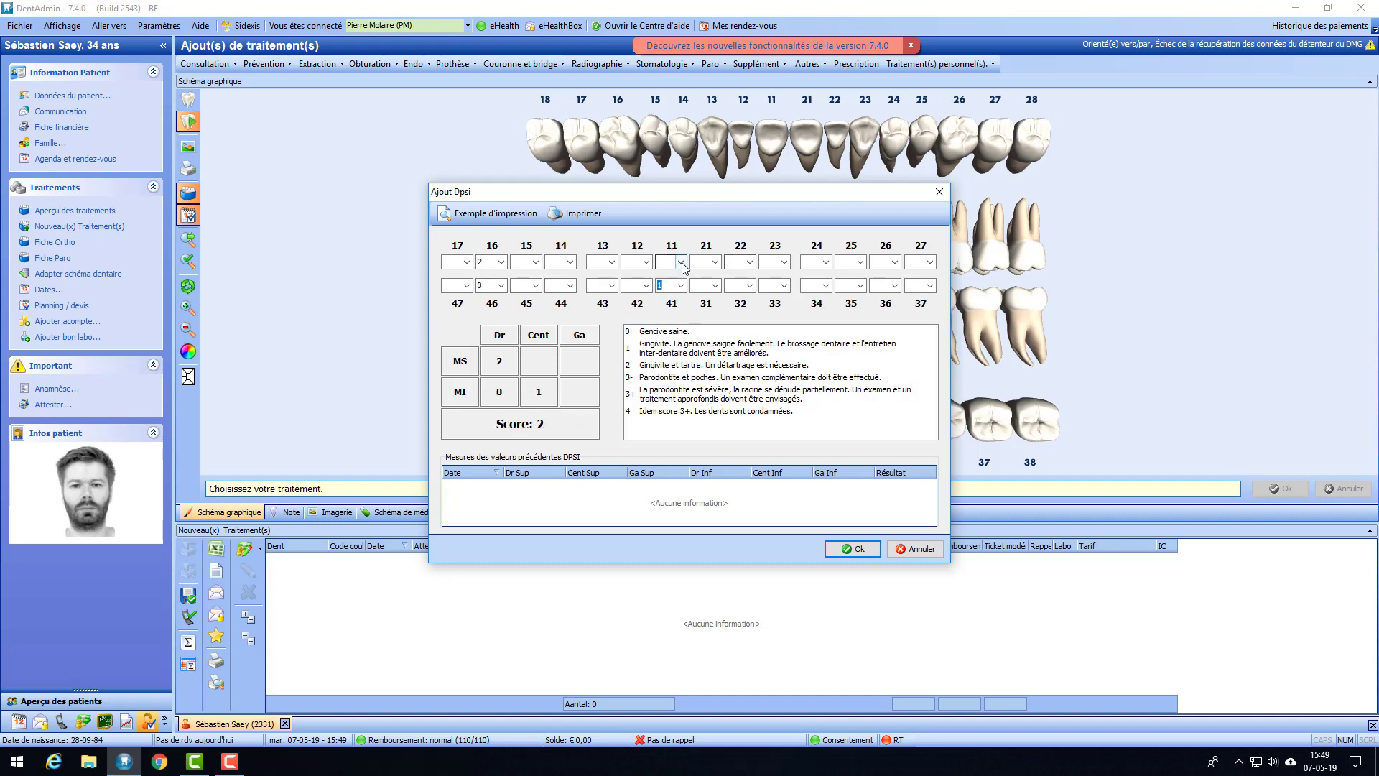
pyautogui.click(714, 261)
pyautogui.click(704, 327)
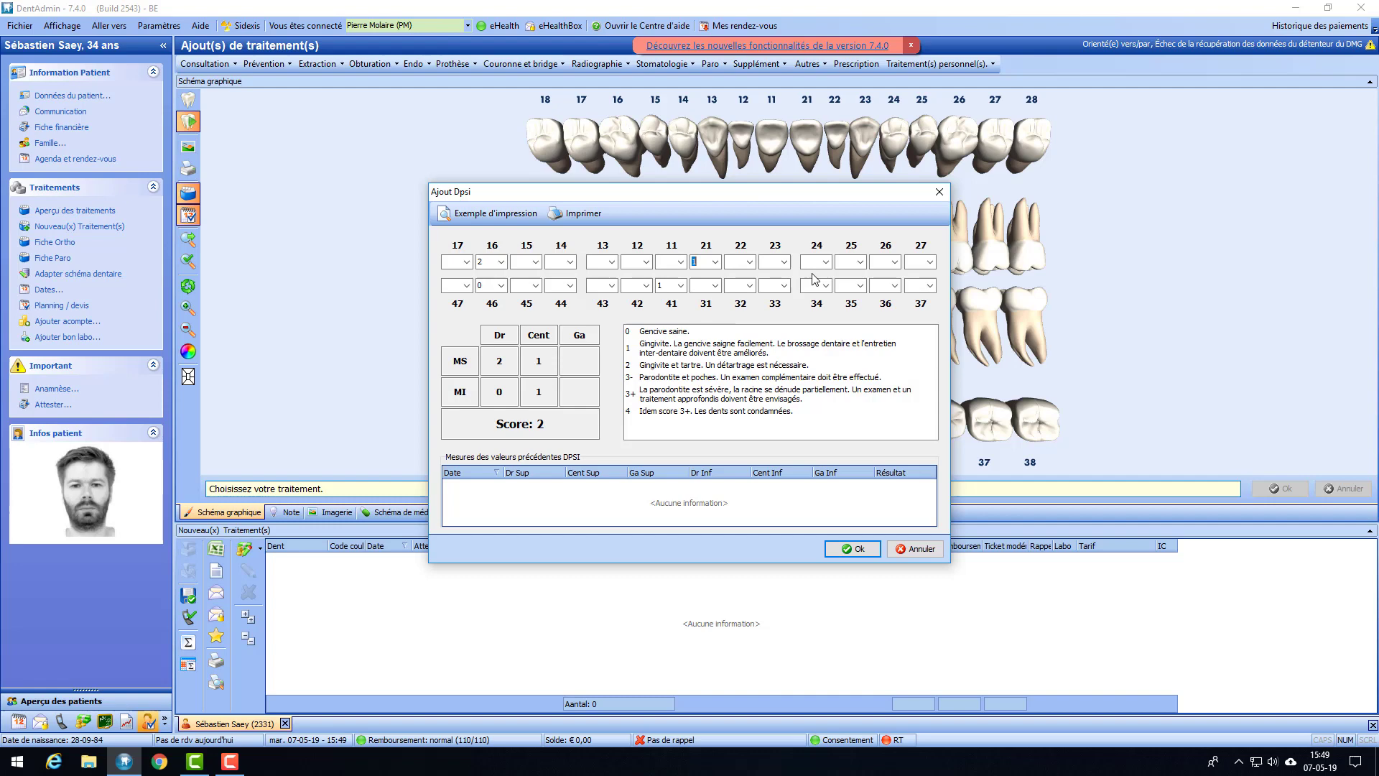
pyautogui.click(859, 262)
pyautogui.click(851, 357)
pyautogui.click(860, 285)
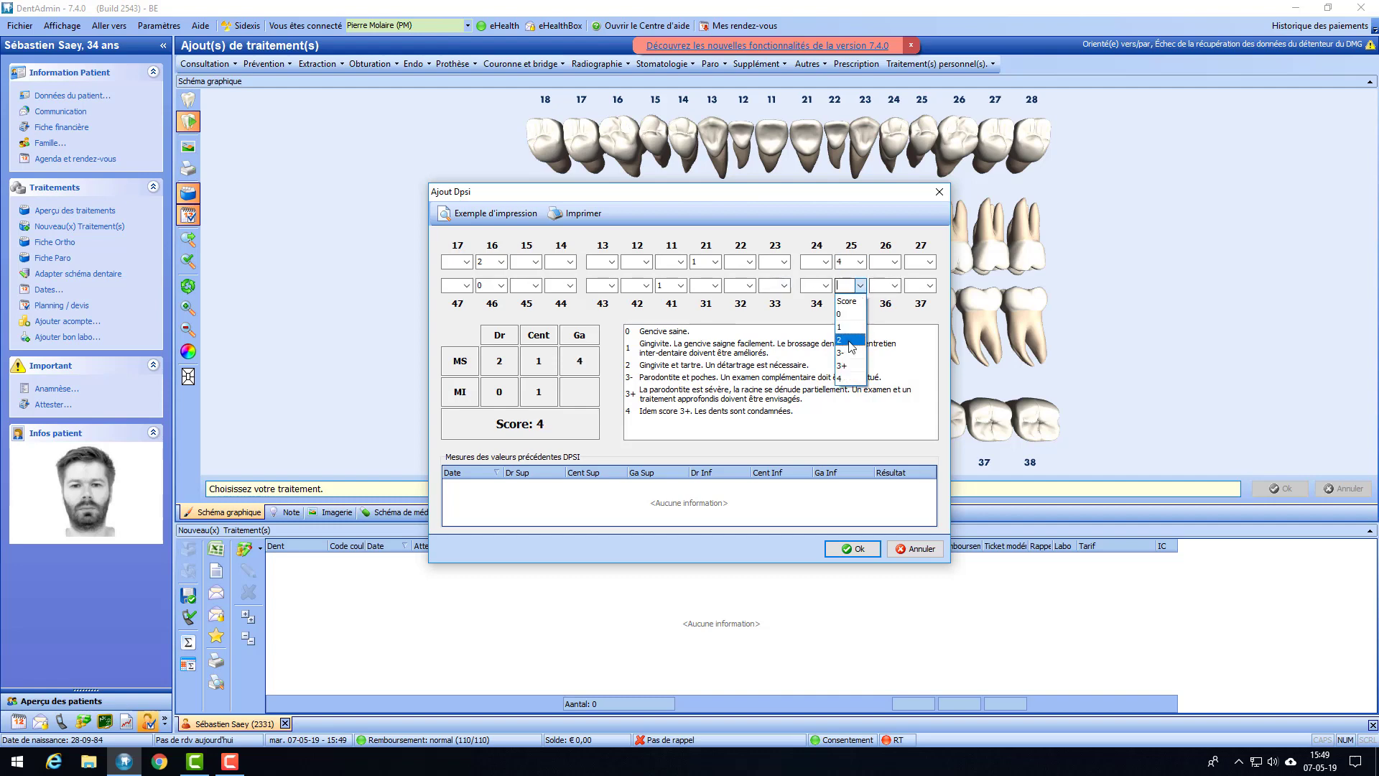
pyautogui.click(852, 548)
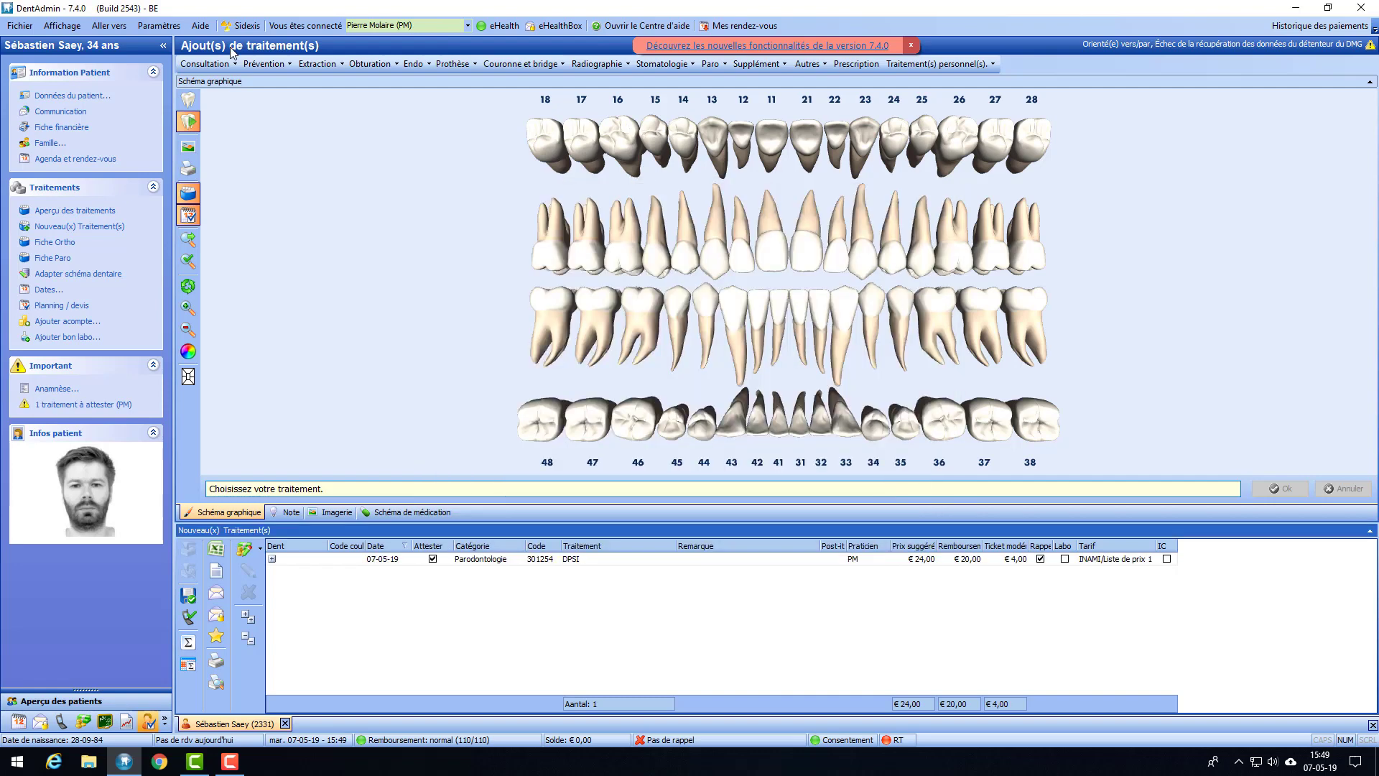
# - Re-enable "Demander tarification automatique" in the practitioner's attestation settings and save the record
pyautogui.click(161, 28)
pyautogui.click(183, 50)
pyautogui.click(586, 206)
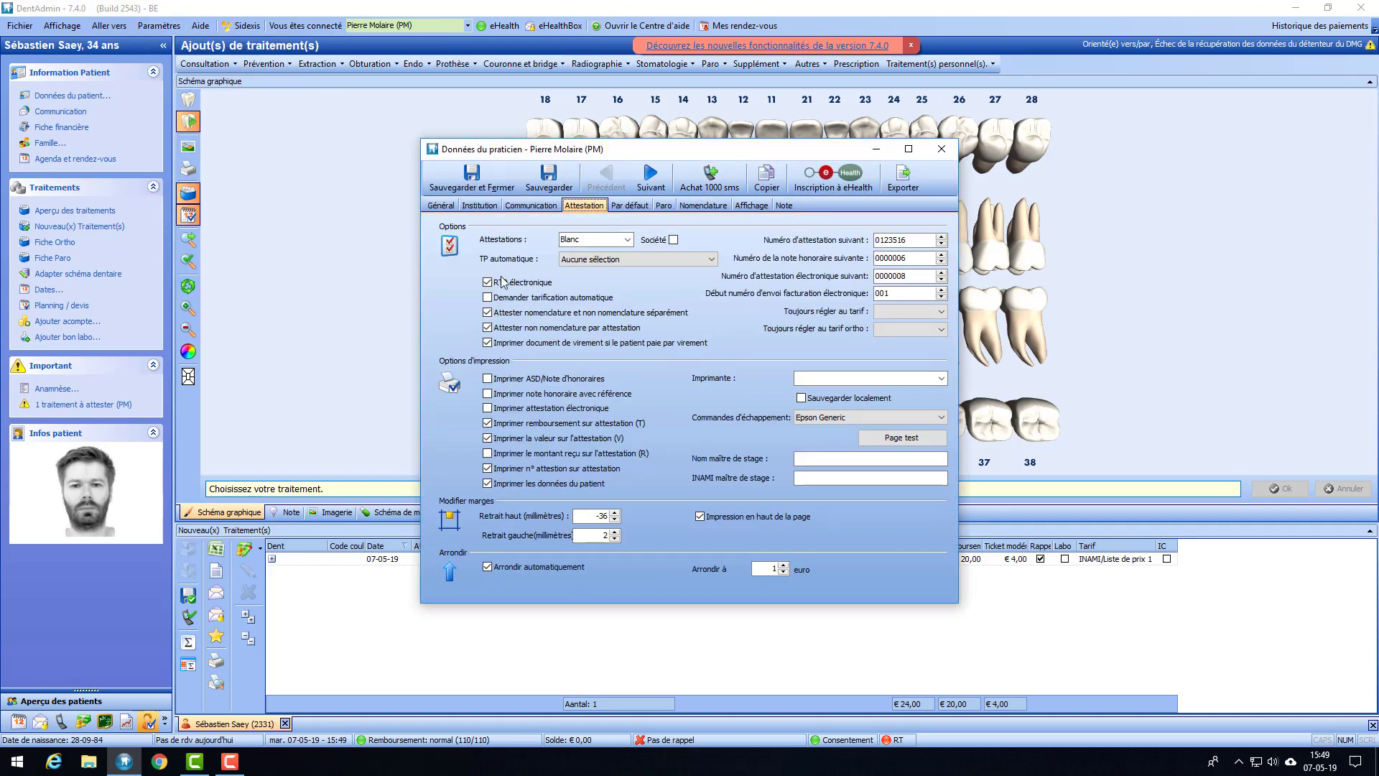
pyautogui.click(489, 297)
pyautogui.click(452, 182)
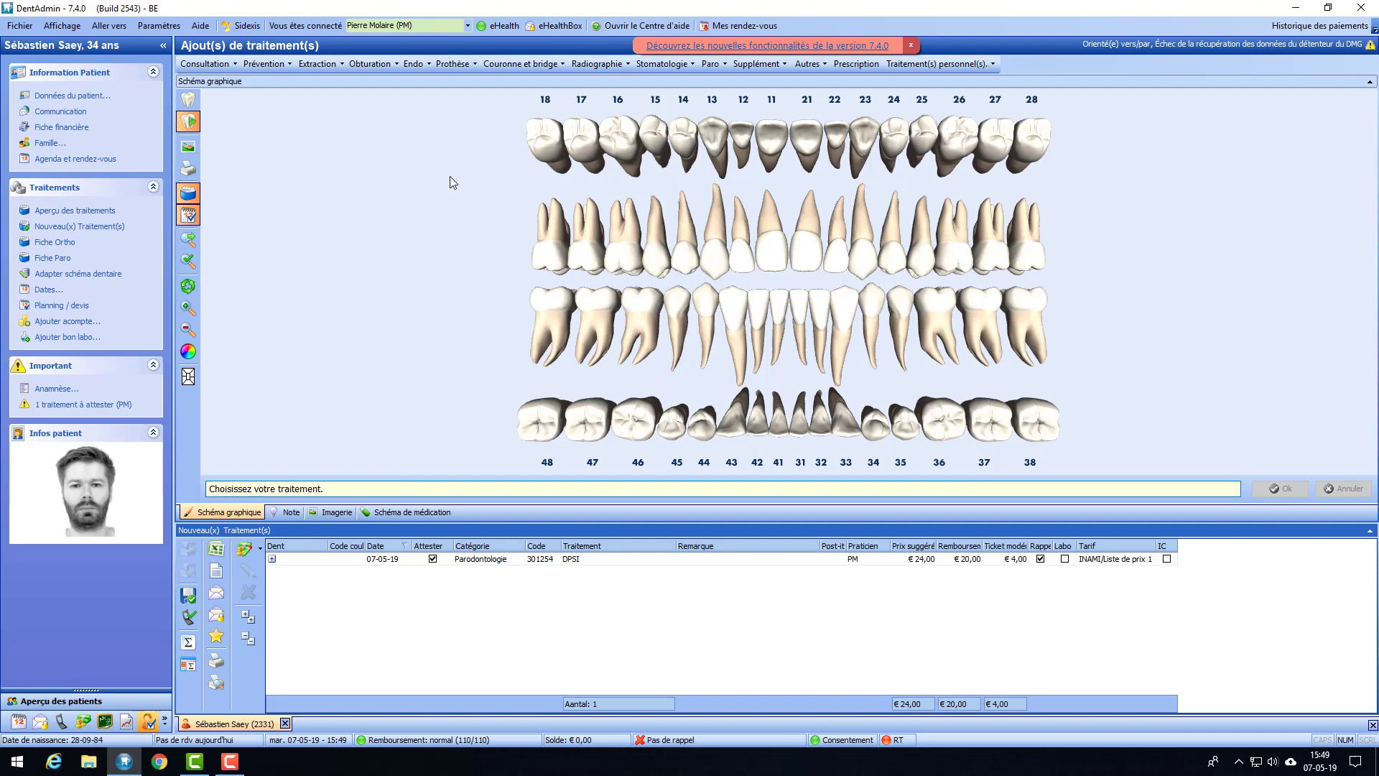
# - Open the settlement of the DPSI treatment to retrieve its tariff, and toggle third-party payment (Tiers payant) on and back off before closing it
pyautogui.click(76, 407)
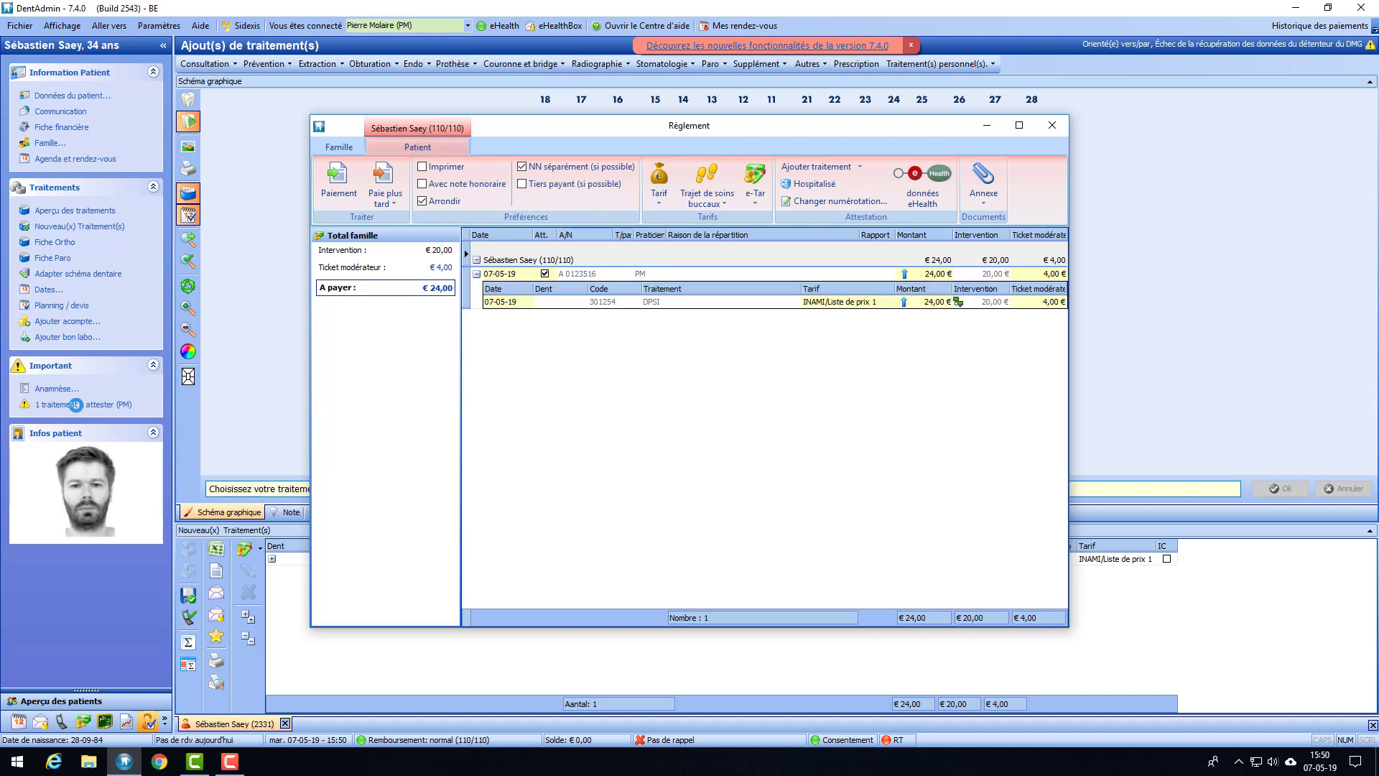
pyautogui.moveTo(930, 305)
pyautogui.click(523, 184)
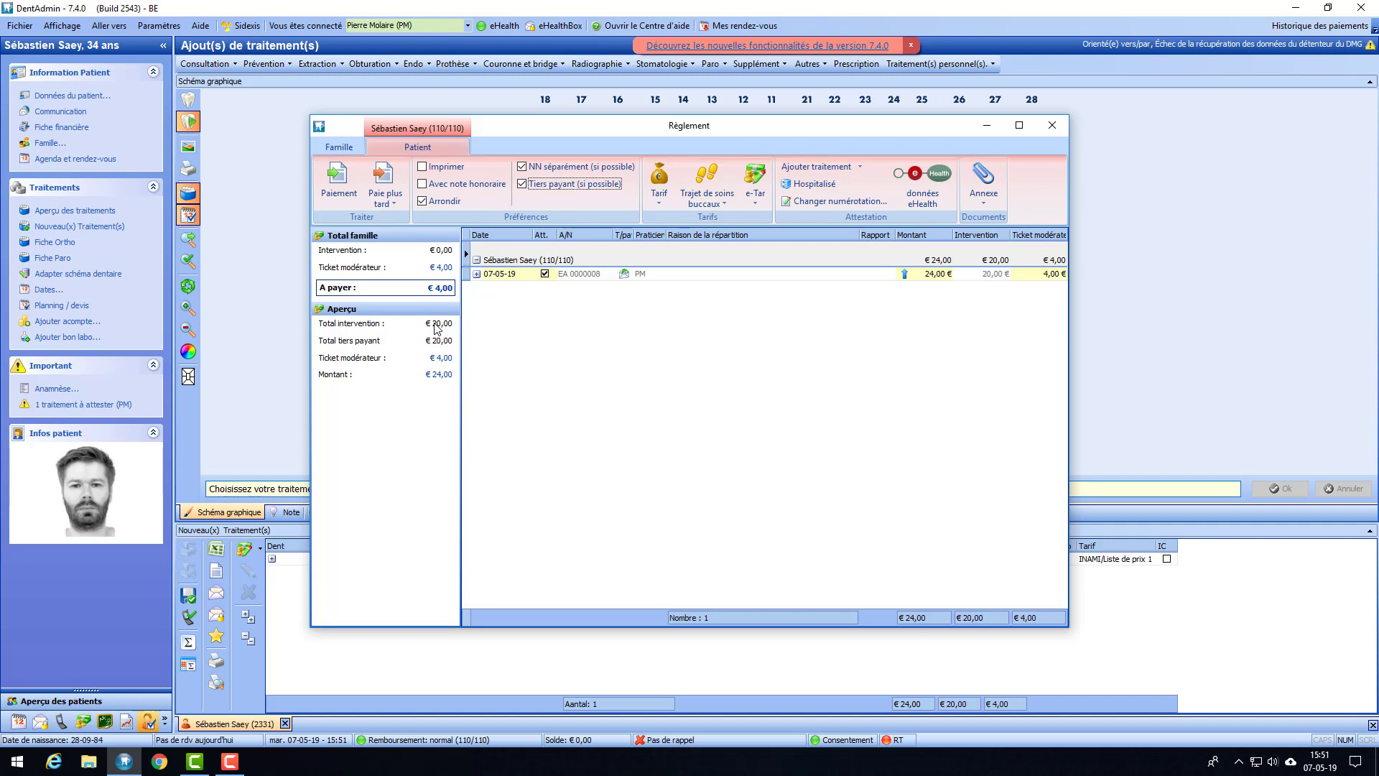
pyautogui.click(523, 185)
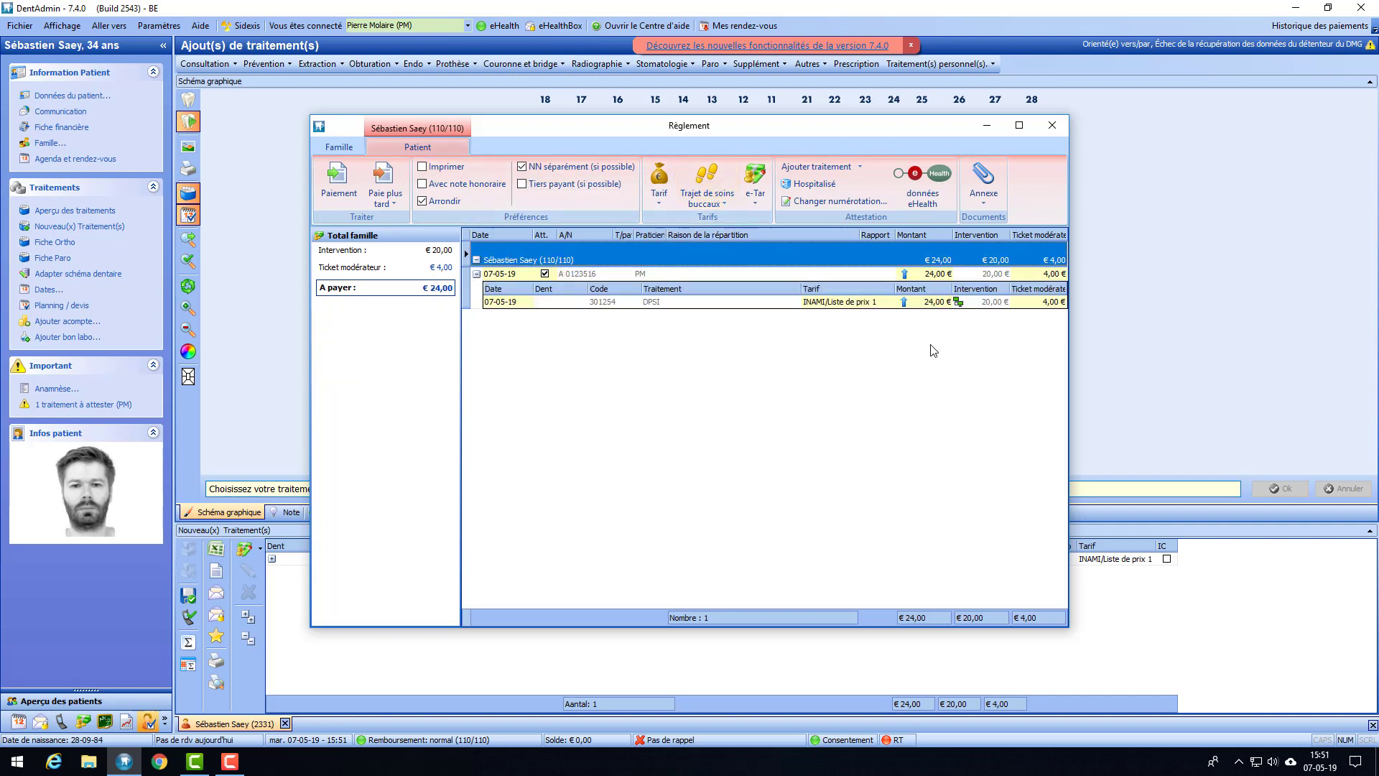
pyautogui.moveTo(957, 304)
pyautogui.click(1051, 128)
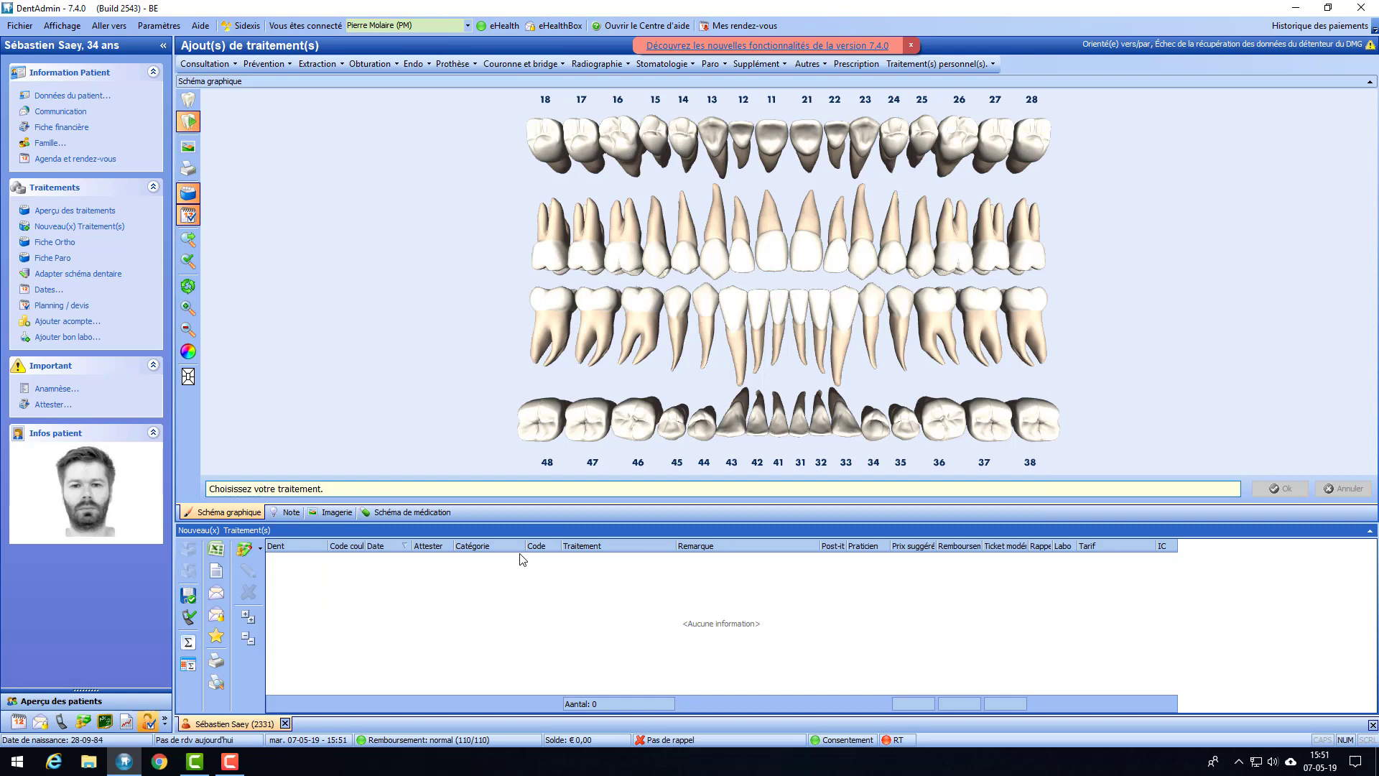
# - Add a Détartrage sous-gingival periodontal treatment for quadrant IV
pyautogui.click(736, 65)
pyautogui.click(734, 99)
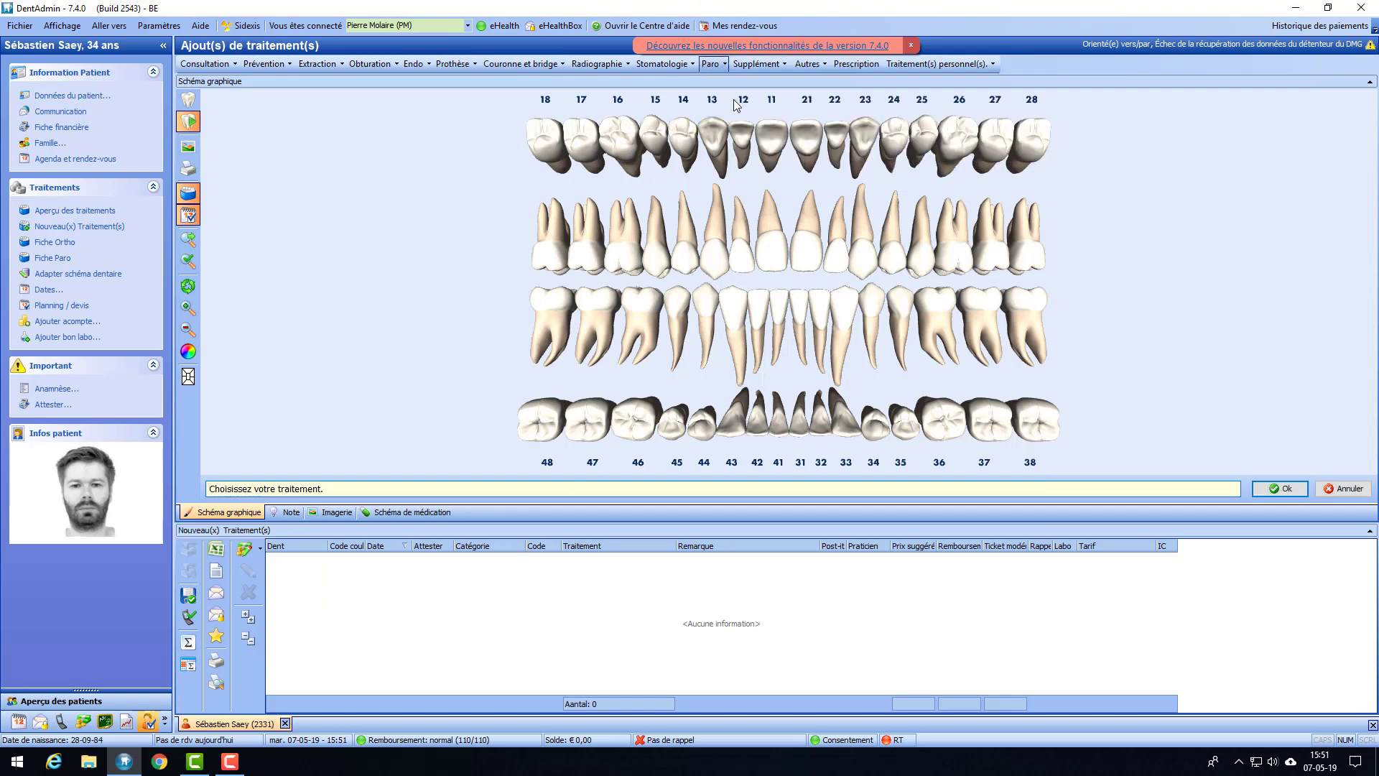
pyautogui.click(619, 377)
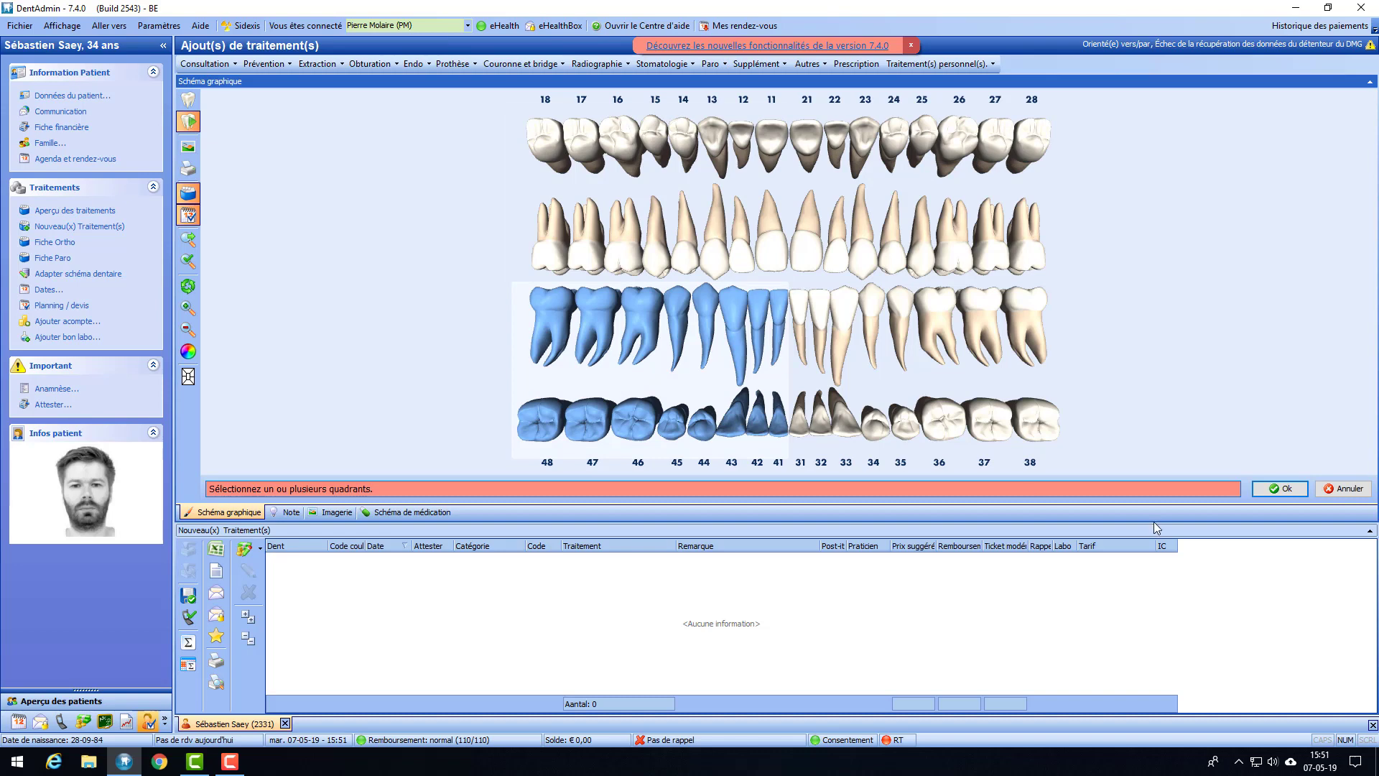
pyautogui.click(1280, 488)
pyautogui.click(731, 389)
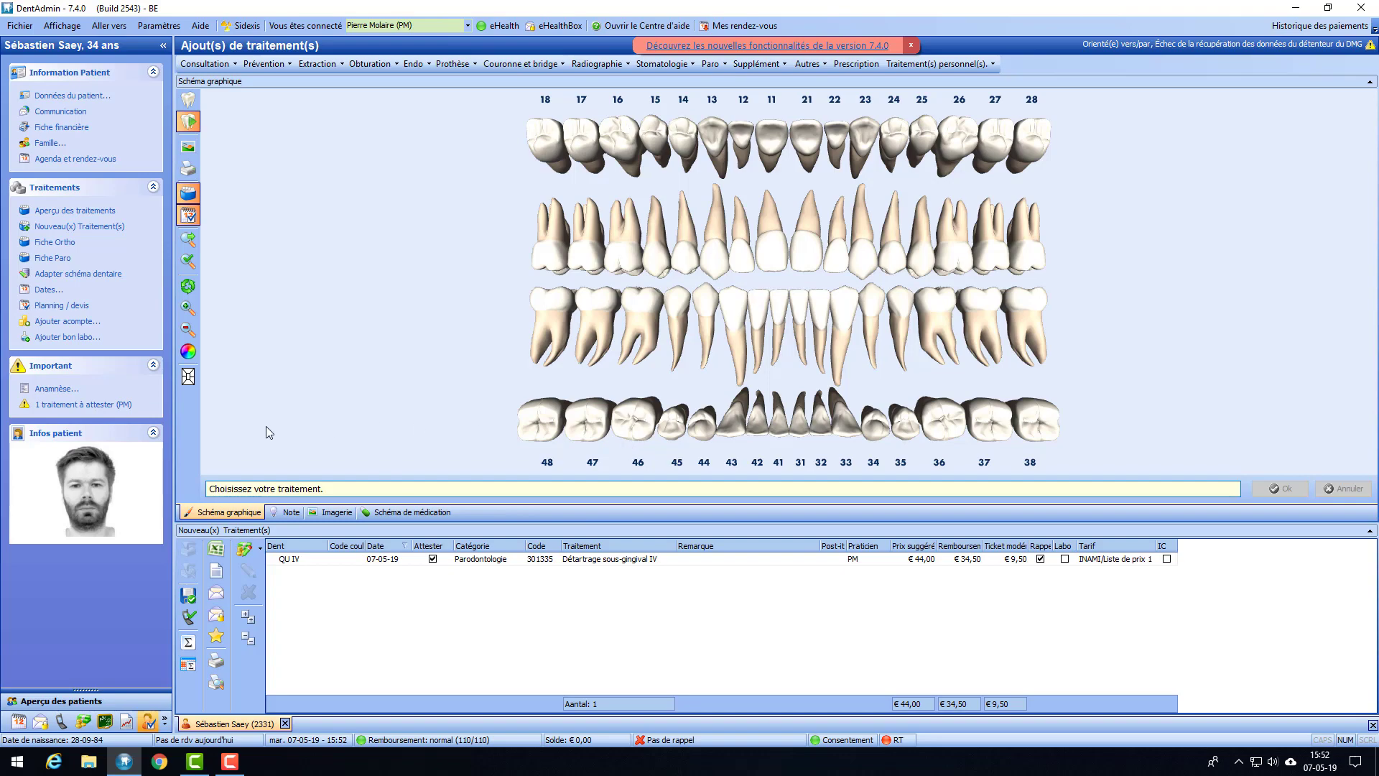
# - Check the automatically requested tariff of the quadrant IV scaling in its settlement, and delete that treatment from the new treatments list
pyautogui.click(80, 411)
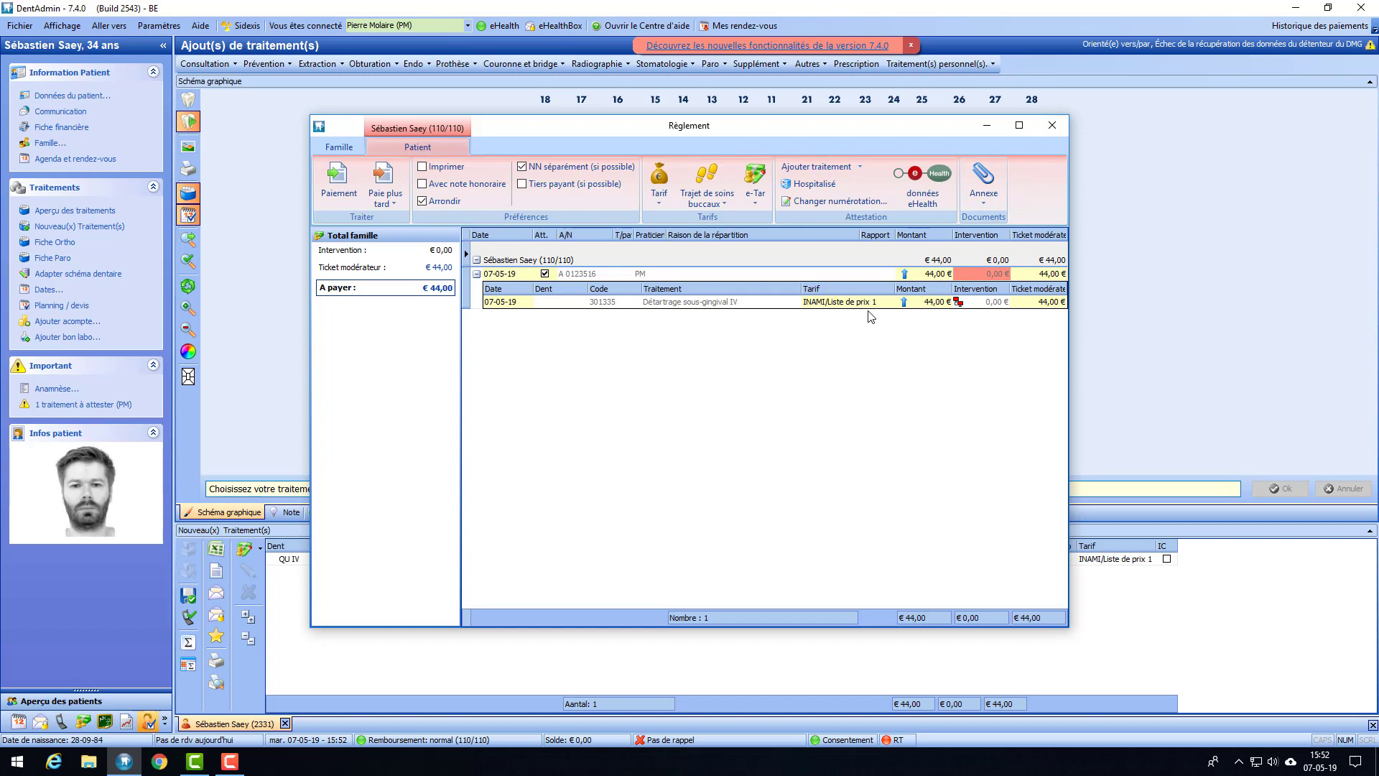
pyautogui.click(1054, 125)
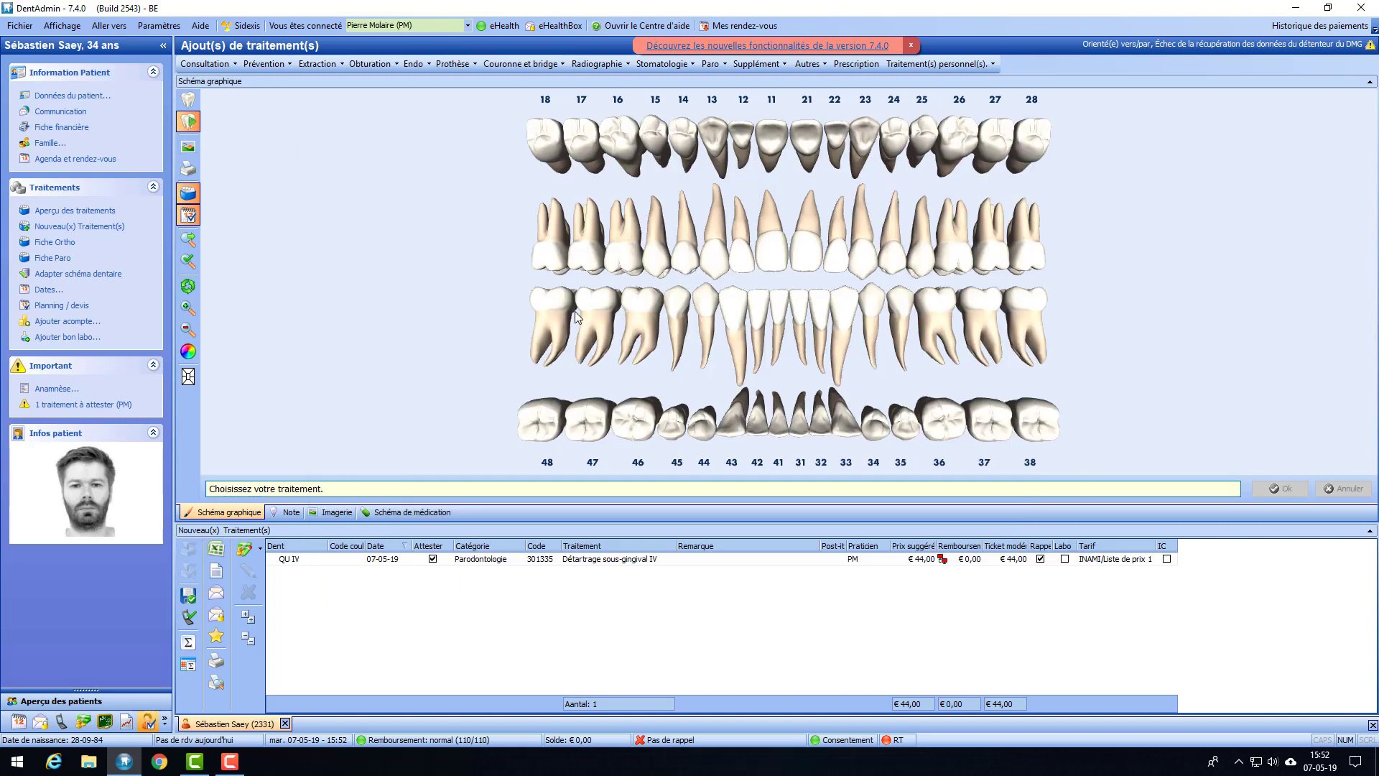
pyautogui.click(496, 561)
pyautogui.click(255, 594)
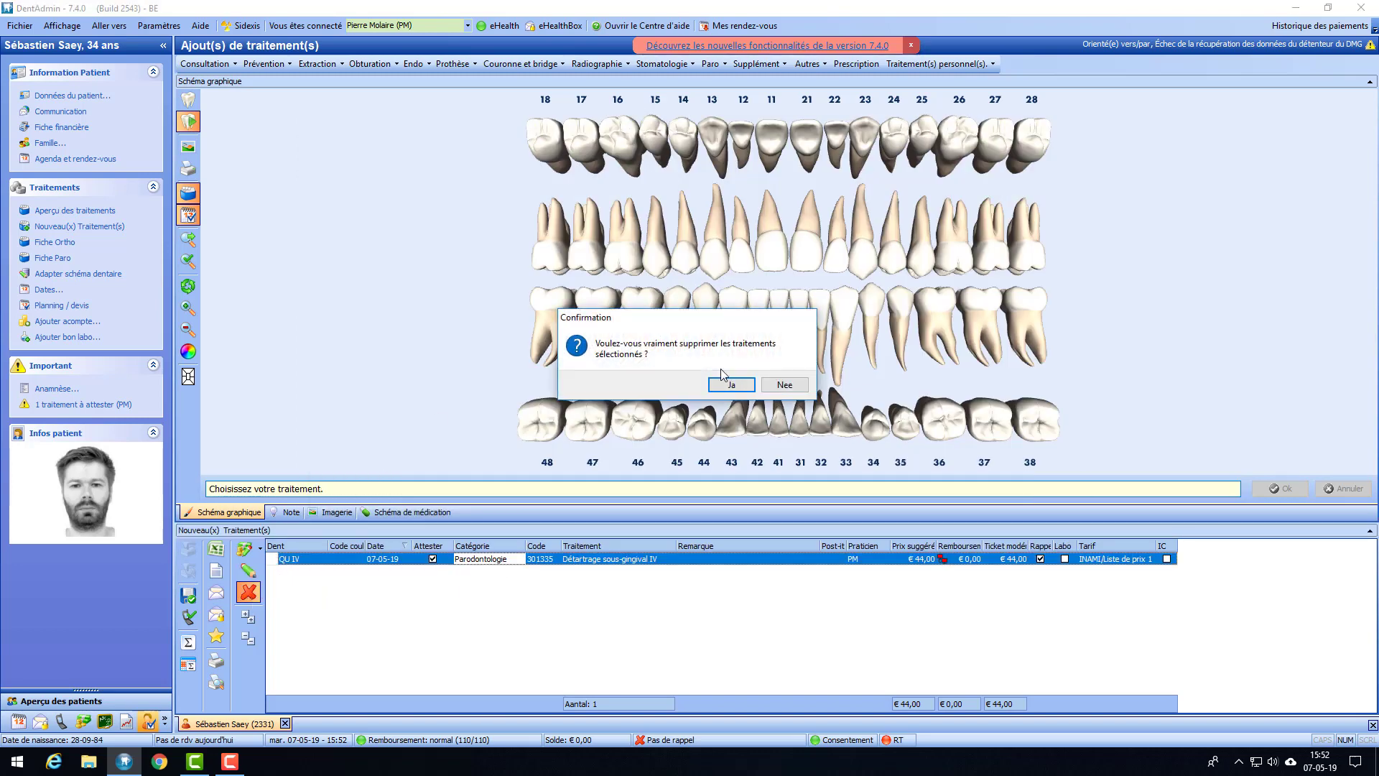
pyautogui.click(731, 385)
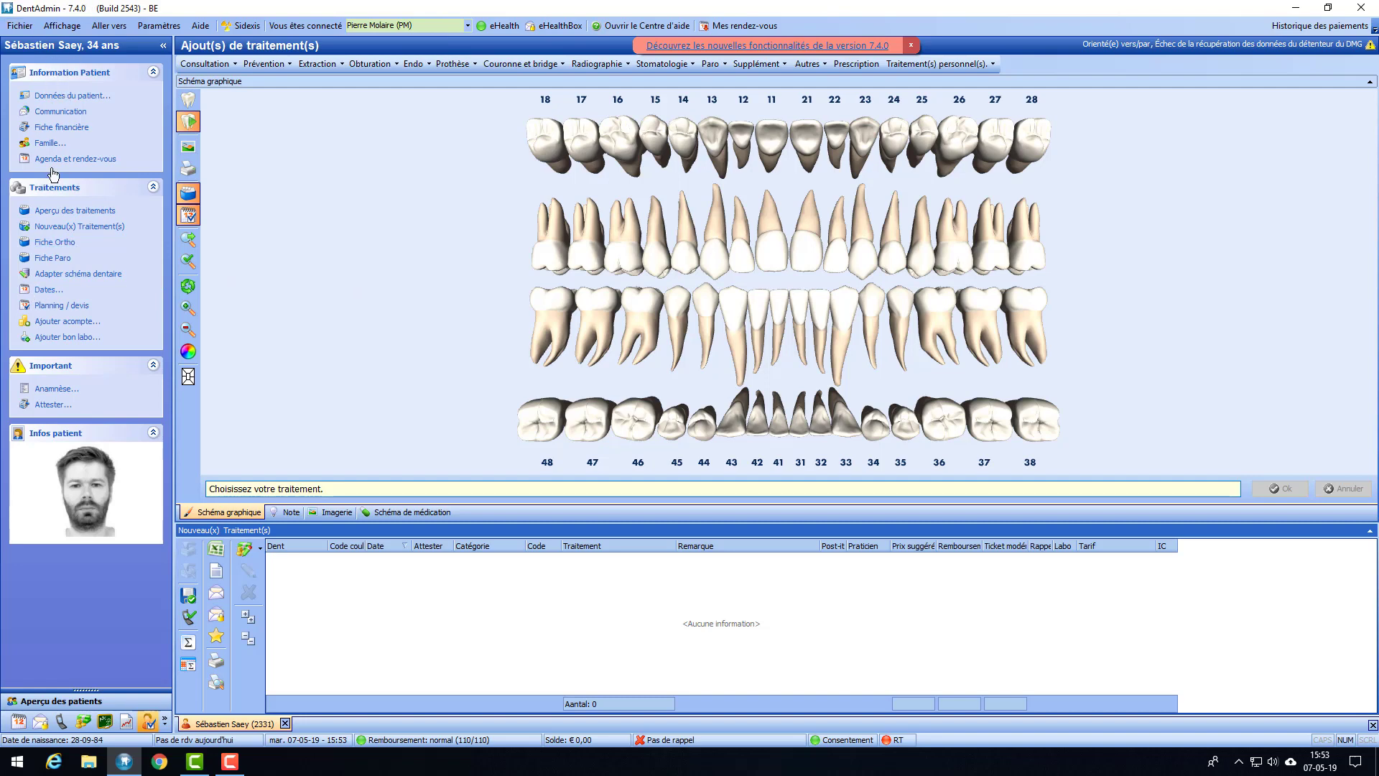
# - Request the e-Tar tariffs for Détrartrage, Examen buccal, Pano radiography and upper prosthesis placement from the patient's treatment dates overview
pyautogui.click(45, 291)
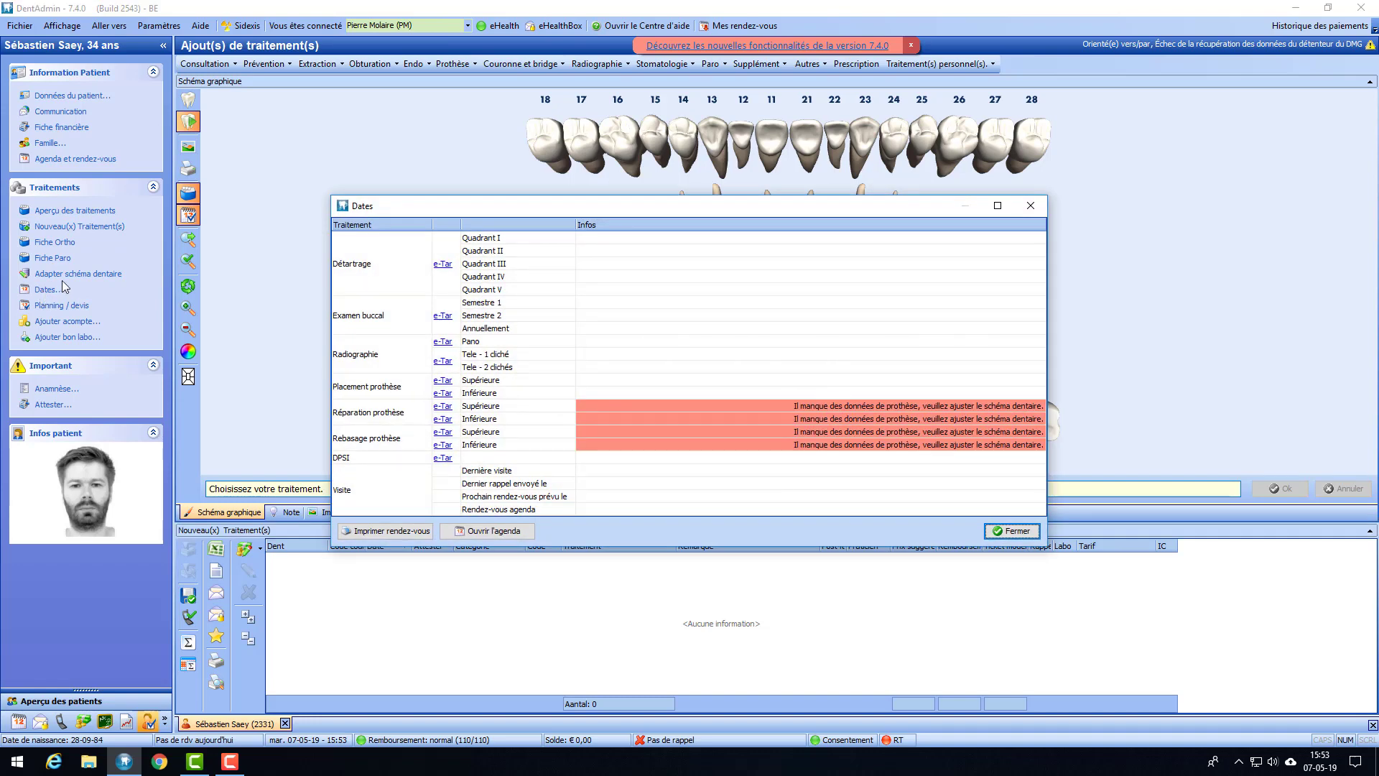
pyautogui.click(443, 268)
pyautogui.click(444, 317)
pyautogui.click(445, 343)
pyautogui.click(444, 381)
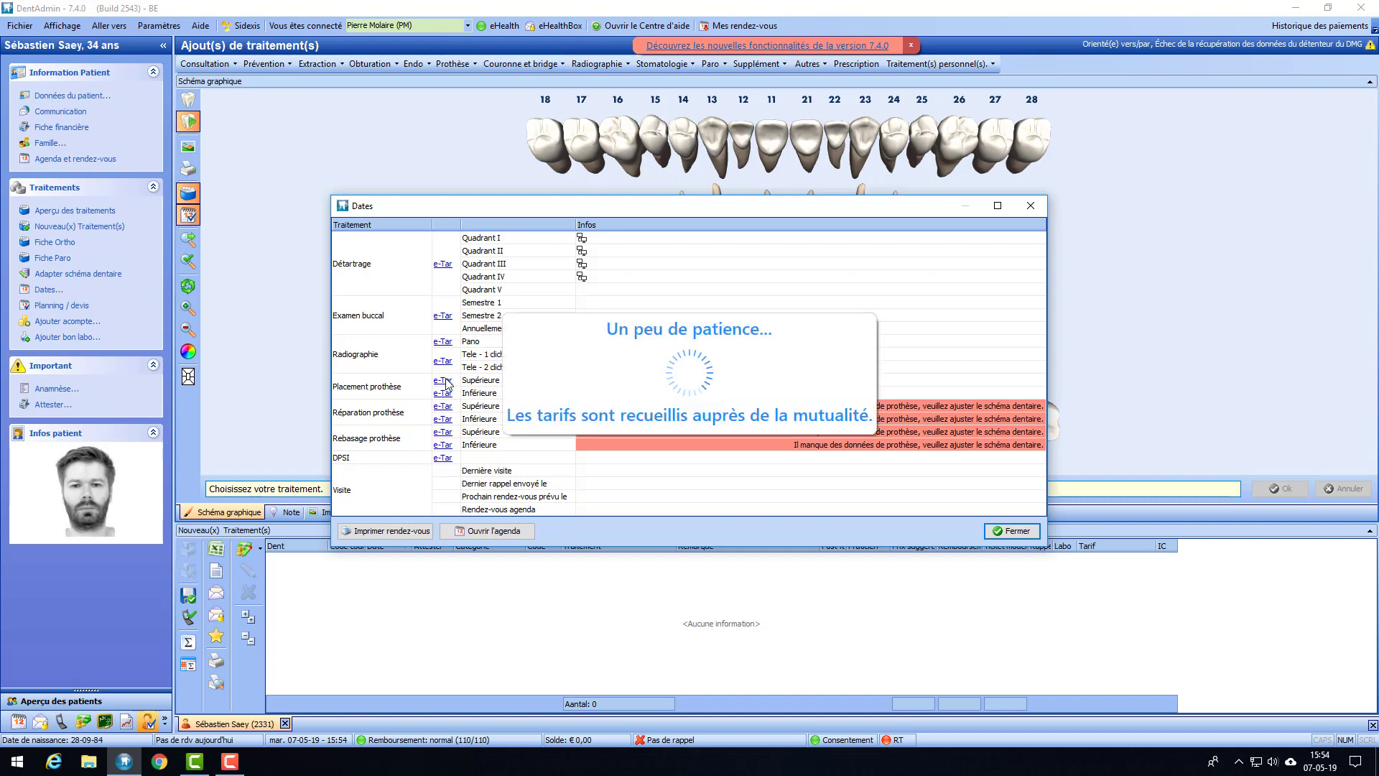